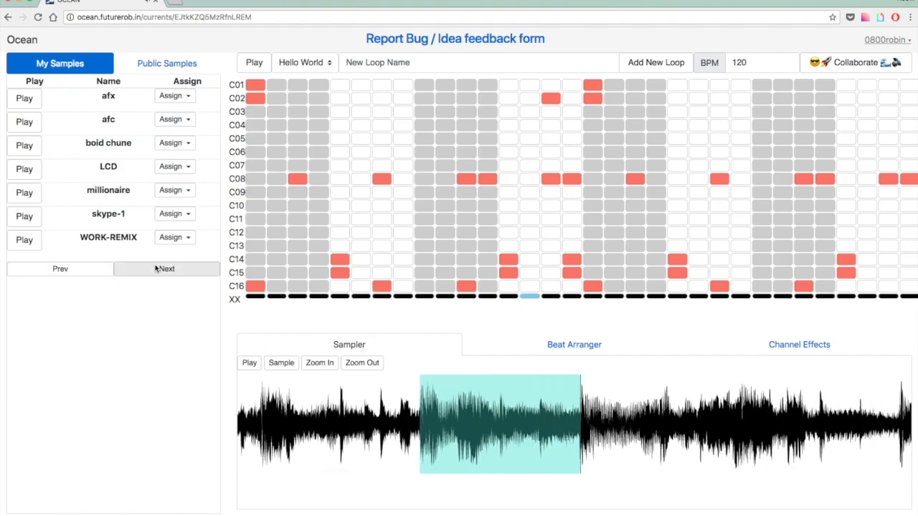
Browse the Public Samples library to its next page, then go to the Ocean landing page.
left_click(167, 63)
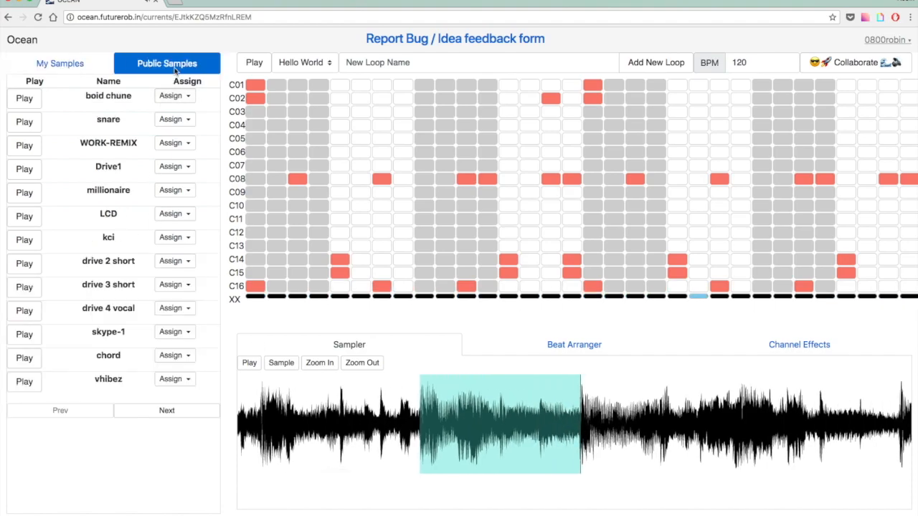
left_click(156, 414)
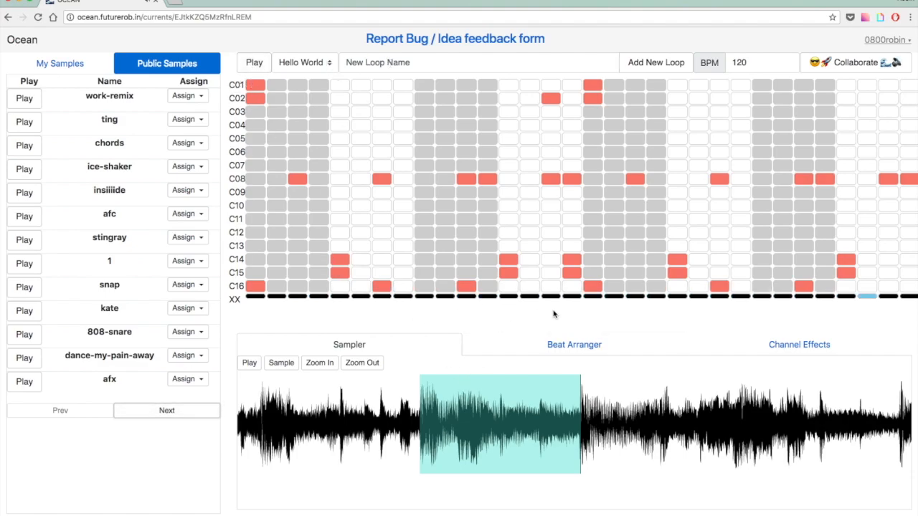
left_click(553, 344)
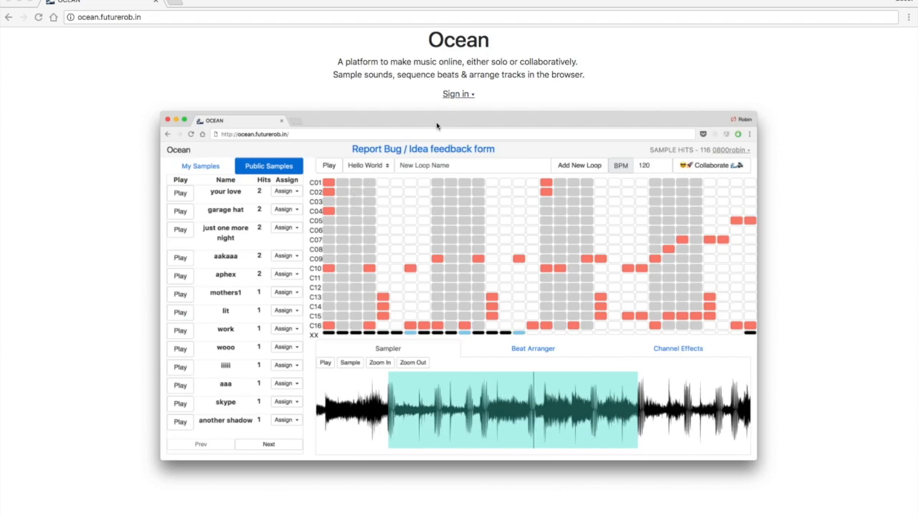
Bring up the sign-in form and switch it to creating a new account.
left_click(458, 94)
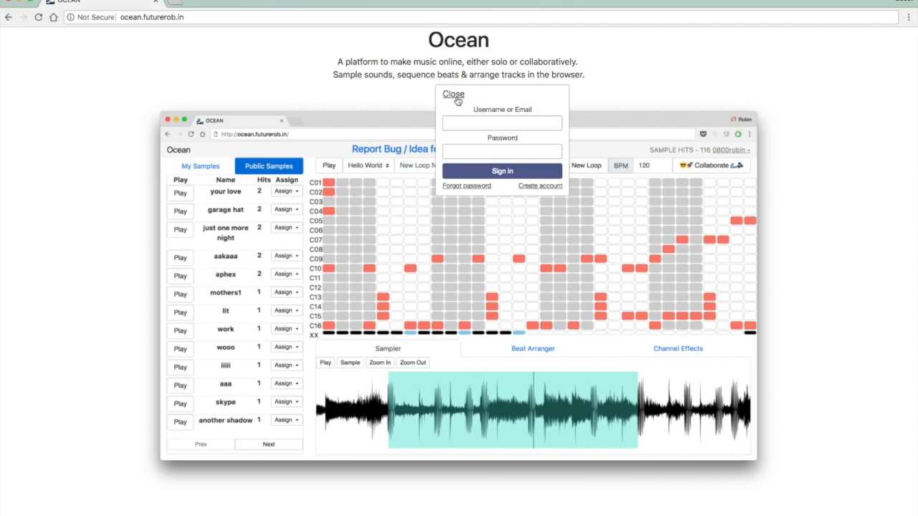
left_click(550, 188)
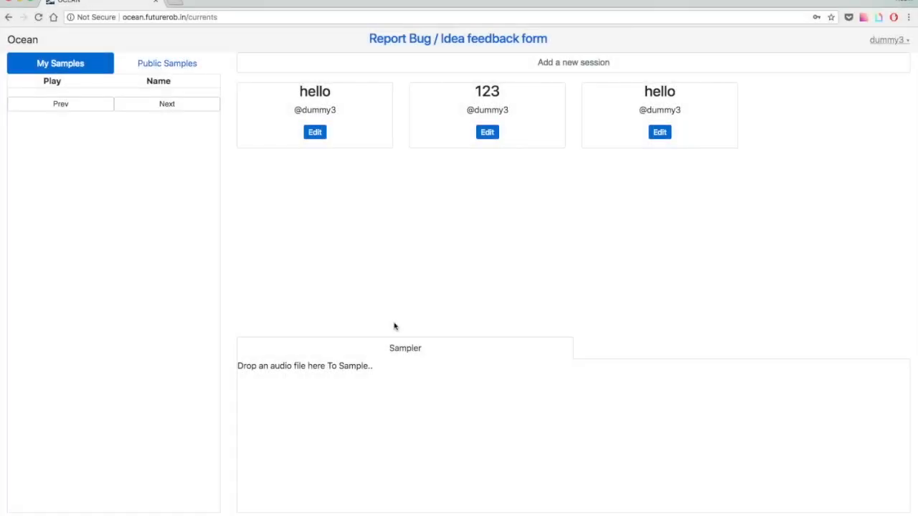
Create a session named 'hello22' and open its loop grid for editing.
left_click(604, 63)
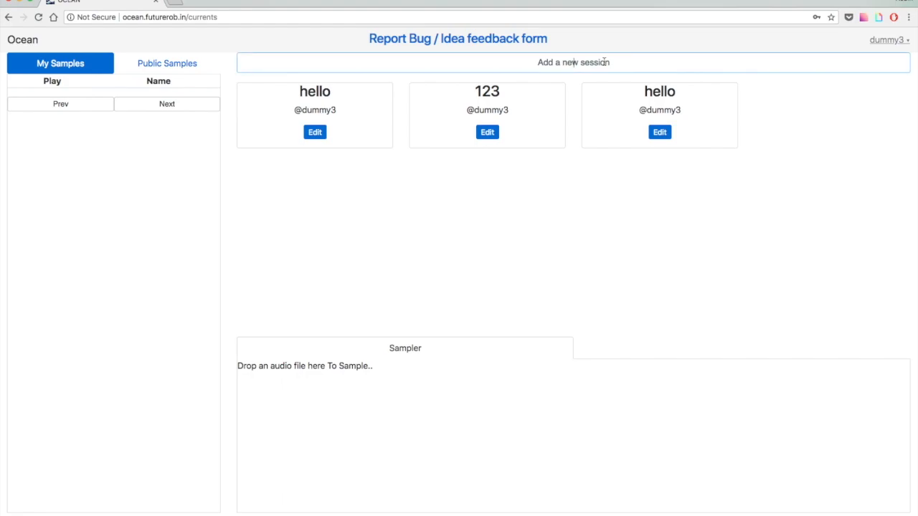
type("hello22")
key("Return")
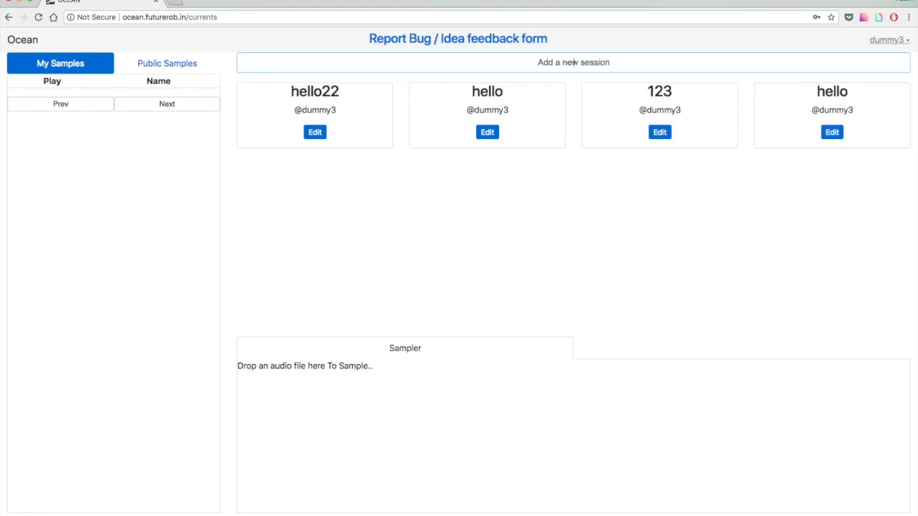
left_click(315, 132)
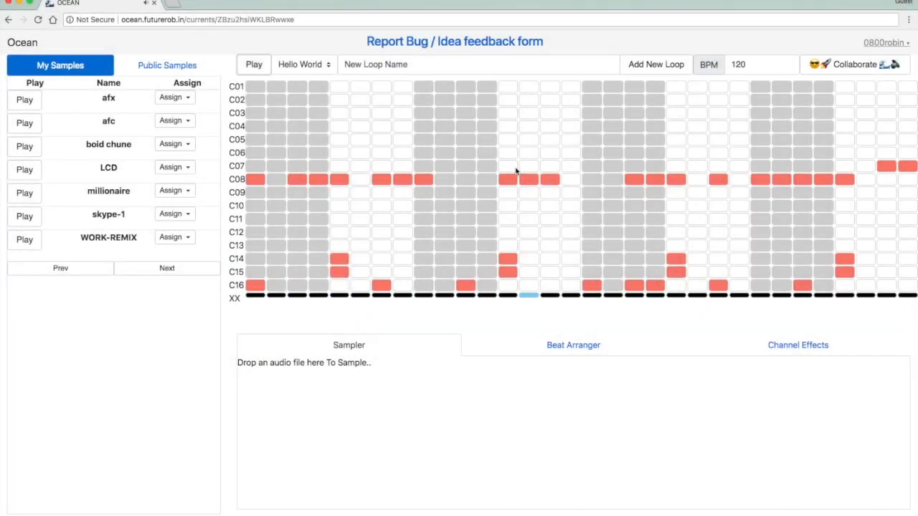
Turn on extra beats in the C08, C15 and C13 rows.
left_click(466, 180)
left_click(887, 272)
left_click(886, 245)
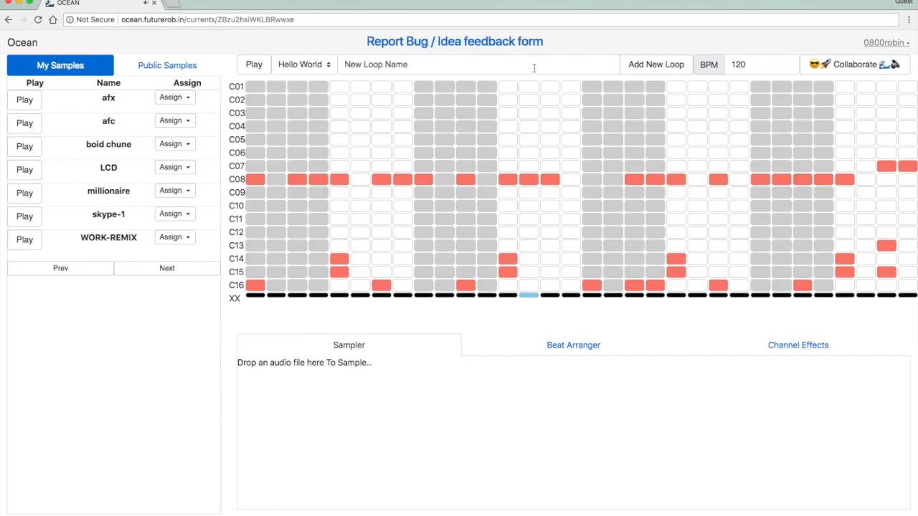
Set the loop tempo to 130 BPM and play the loop.
left_click(739, 65)
key("BackSpace")
type("3")
left_click(744, 50)
left_click(255, 66)
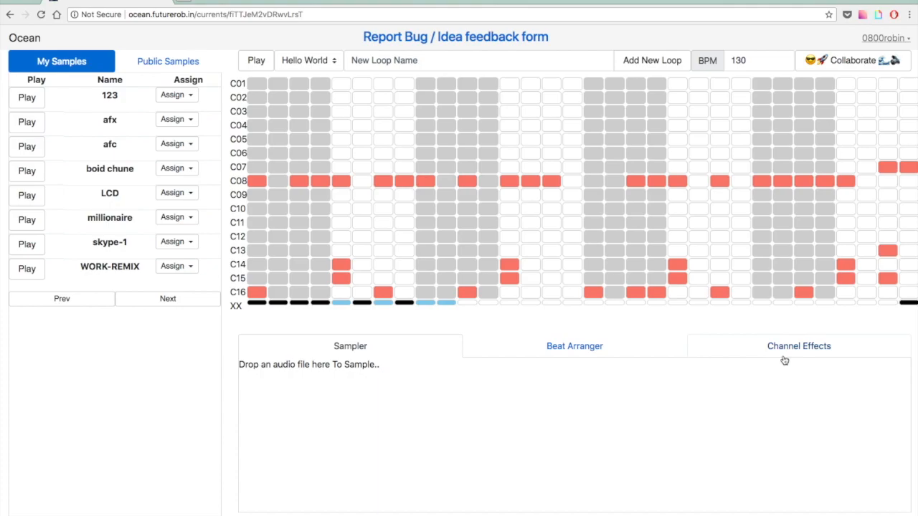
Slow channel8 to a custom speed of 0.5 and play the loop.
left_click(784, 358)
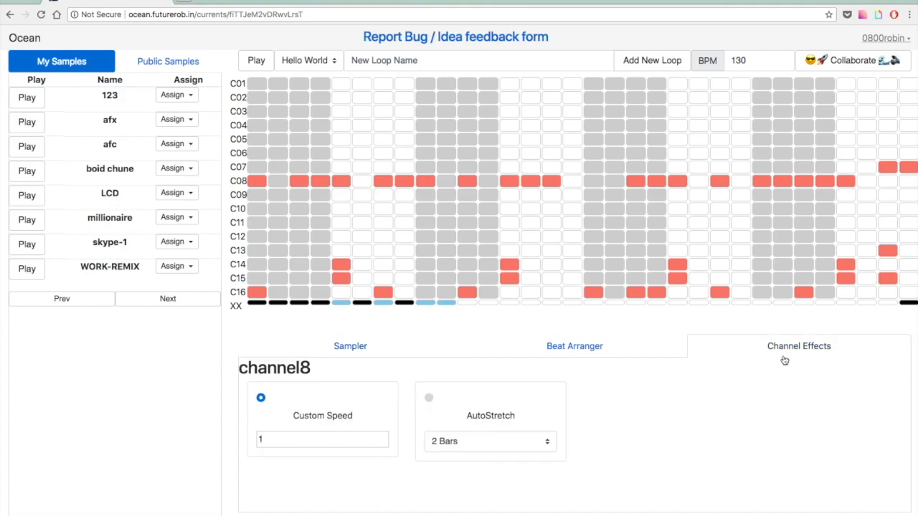
left_click(347, 435)
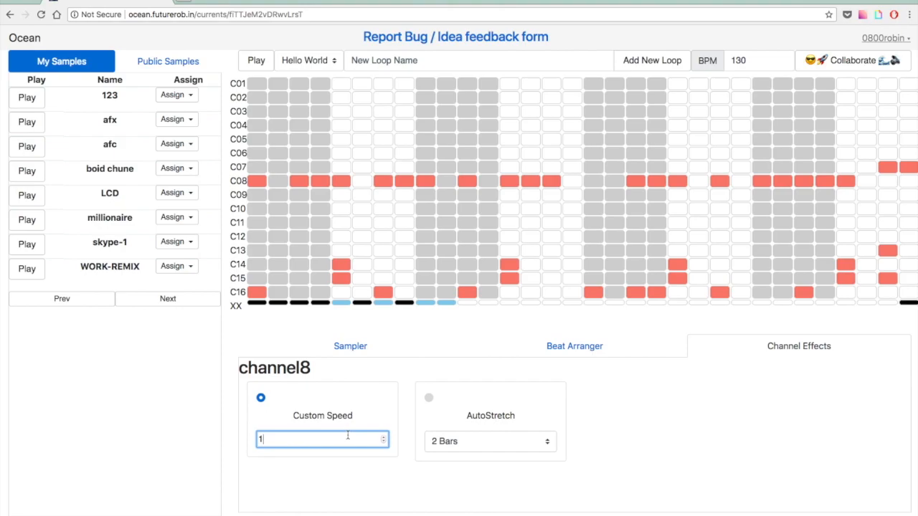
left_click(278, 177)
left_click(277, 177)
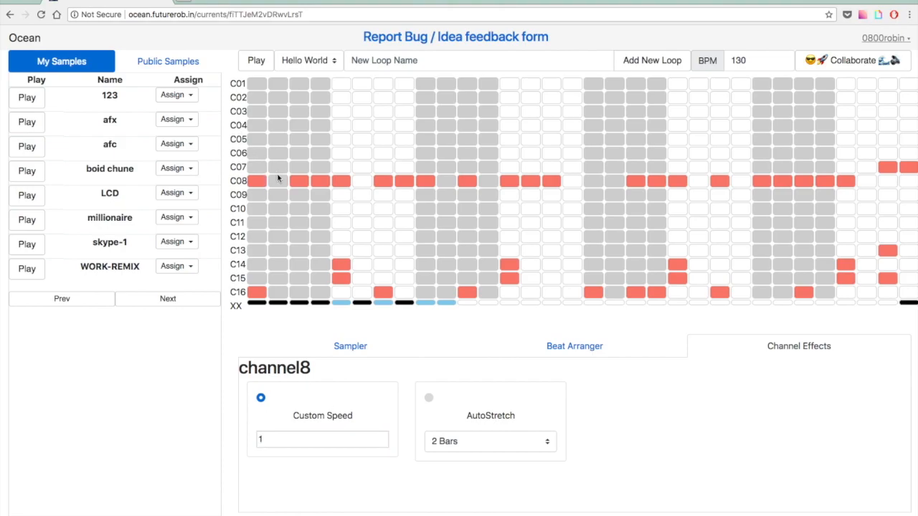
left_click(308, 445)
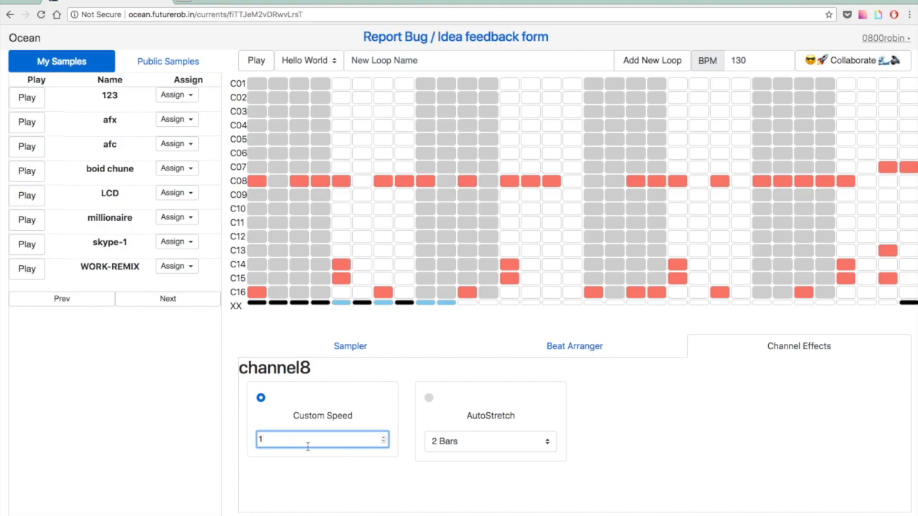
type("0.5")
left_click(345, 368)
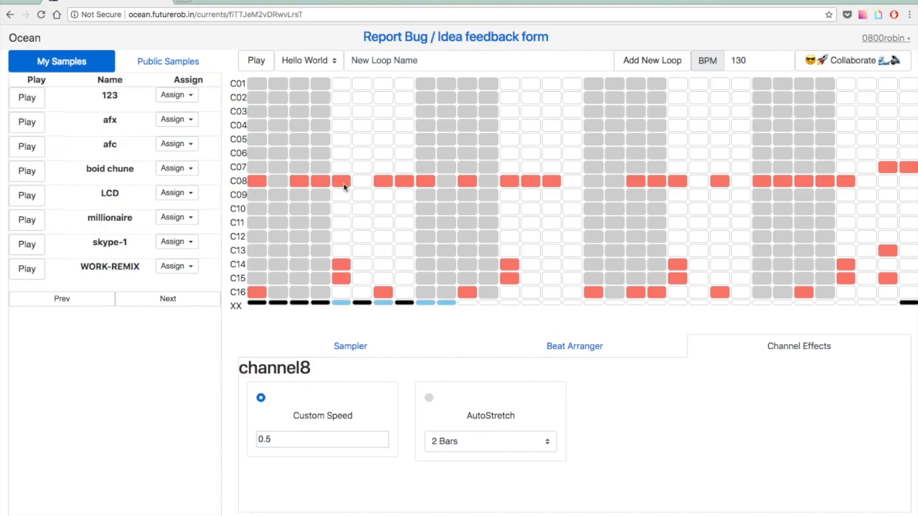
left_click(254, 65)
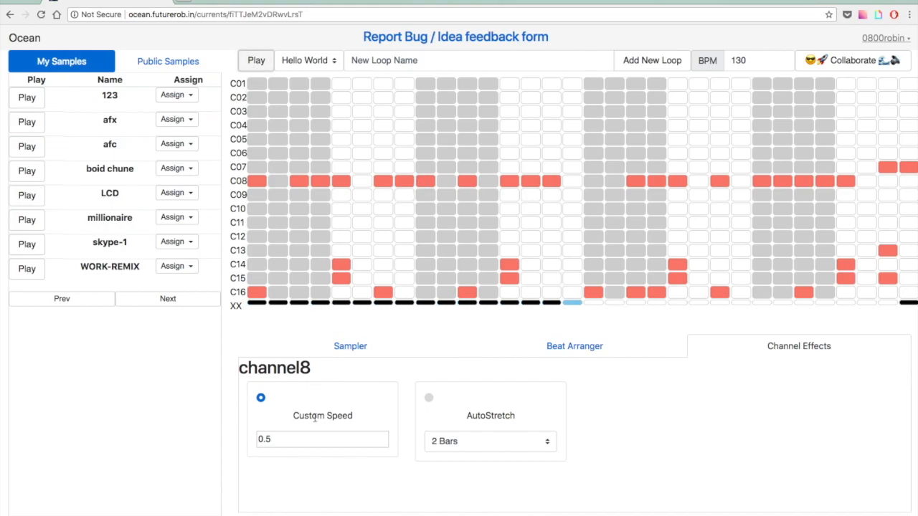
Change the custom speed value to 1 and replay the loop from the start.
double_click(296, 440)
type("1")
left_click(289, 397)
left_click(257, 62)
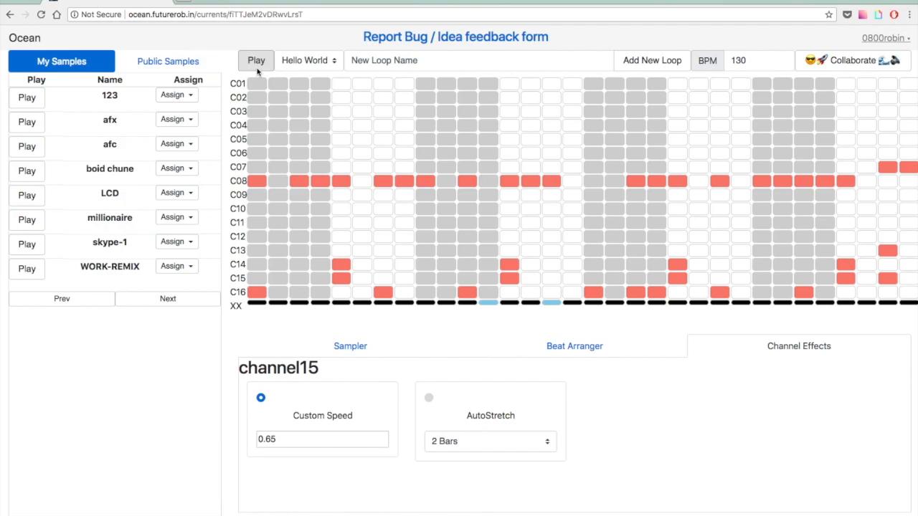
left_click(257, 63)
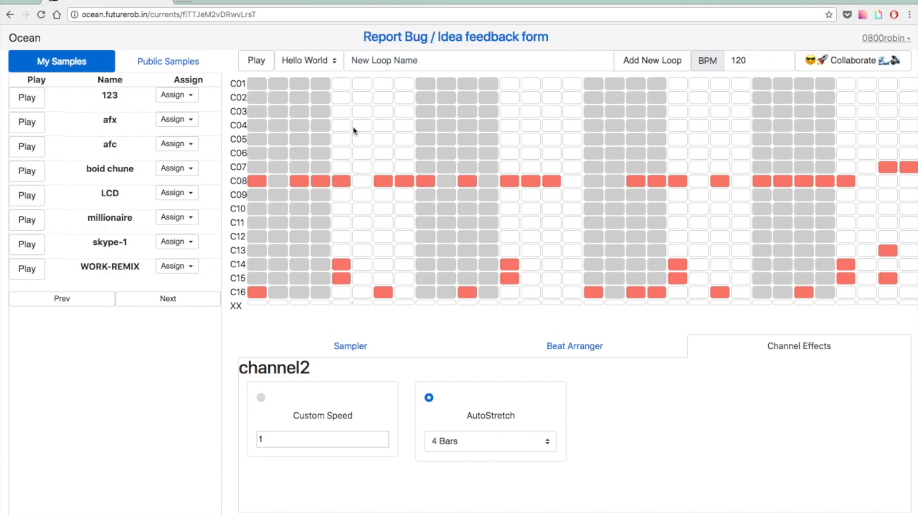
Add two beats to the C02 row and play the loop.
right_click(251, 97)
left_click(250, 97)
left_click(256, 109)
left_click(258, 101)
left_click(256, 110)
left_click(594, 98)
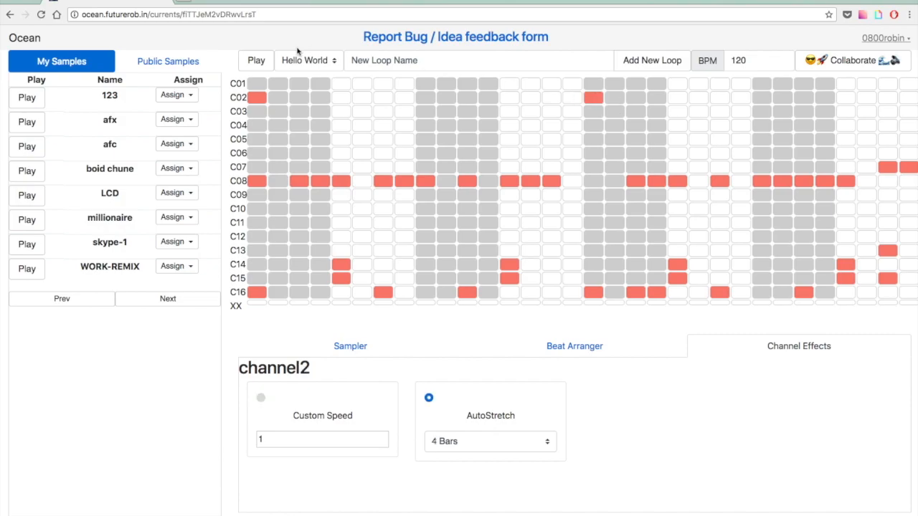
left_click(247, 59)
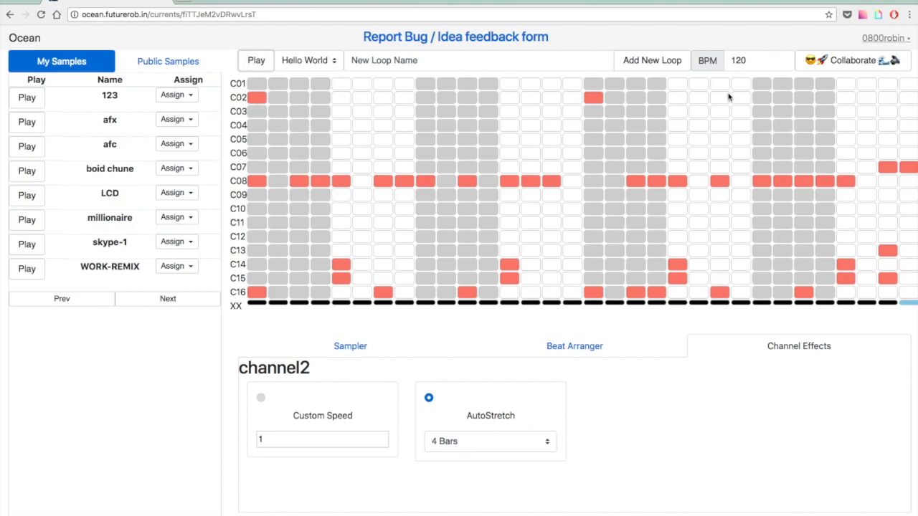
Raise the tempo to 135 BPM and play the loop.
left_click(739, 64)
key("BackSpace")
type("3")
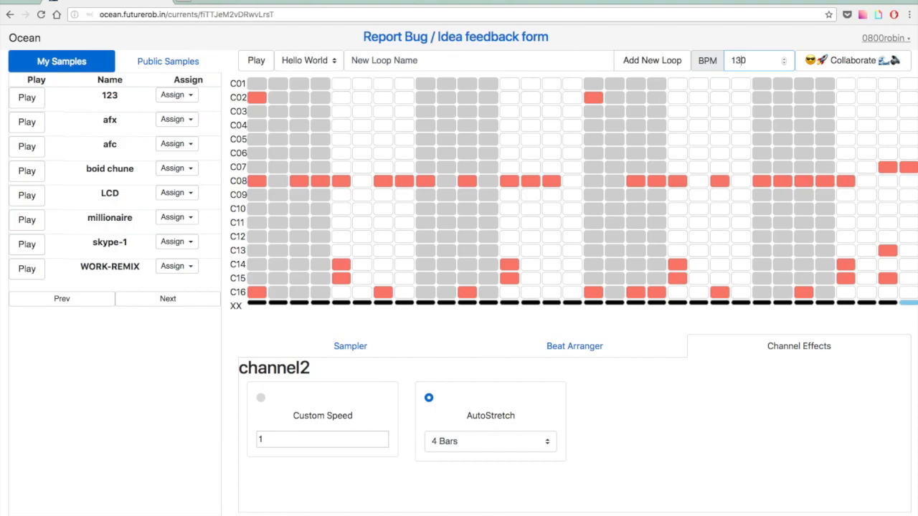
type("5")
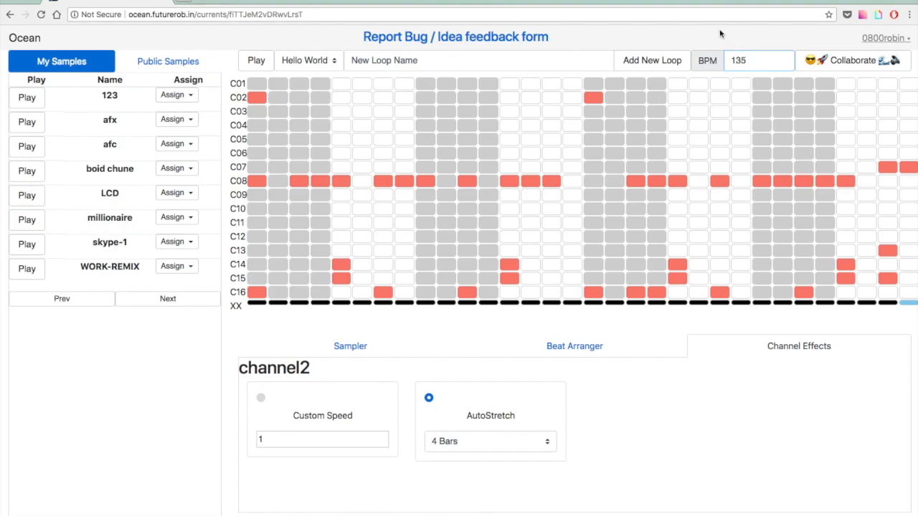
left_click(258, 66)
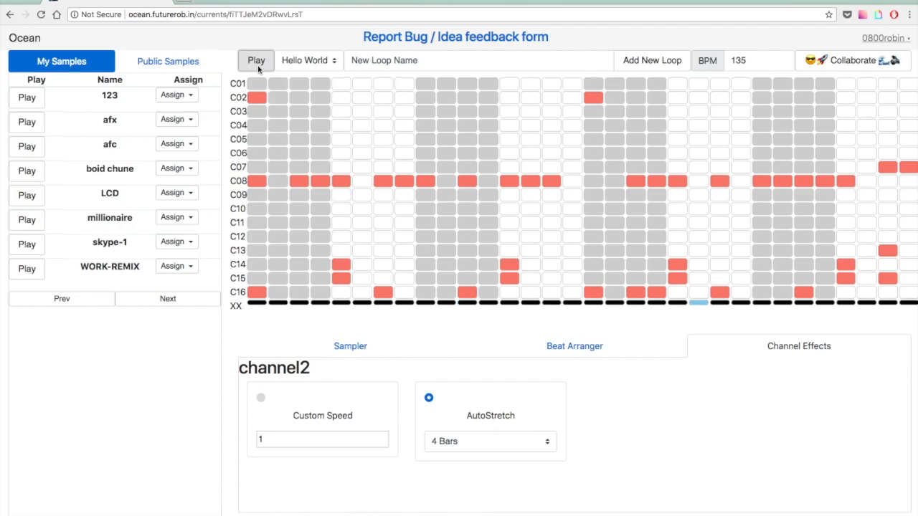
Try channel2's AutoStretch at 2 Bars, then restore 4 Bars, replaying each time.
left_click(480, 441)
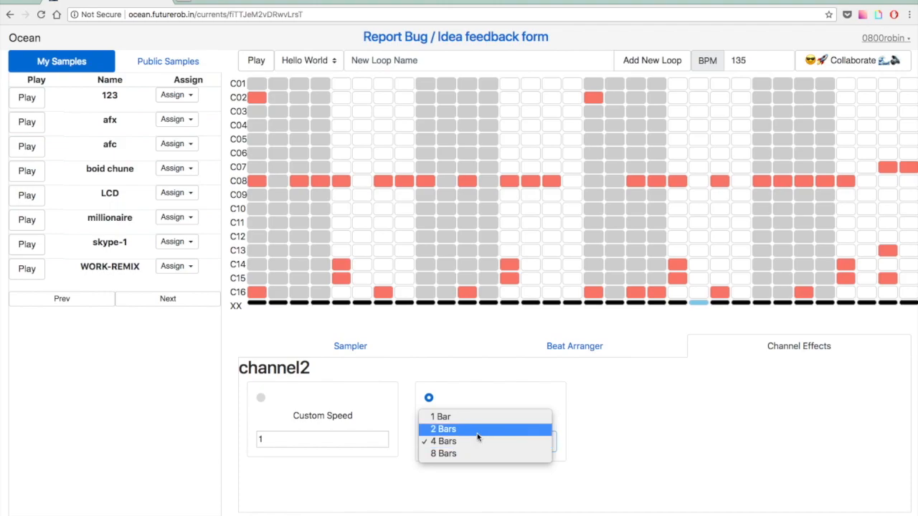
left_click(477, 433)
left_click(256, 60)
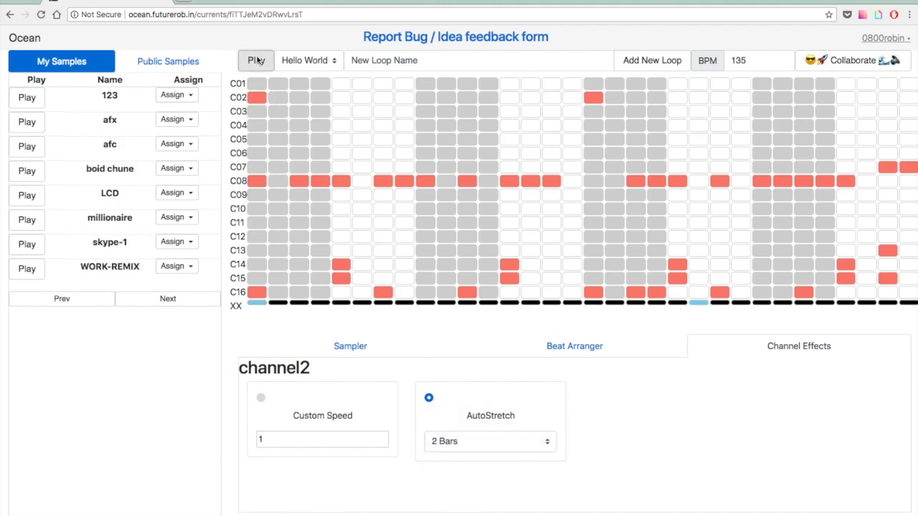
left_click(480, 441)
left_click(481, 455)
left_click(256, 60)
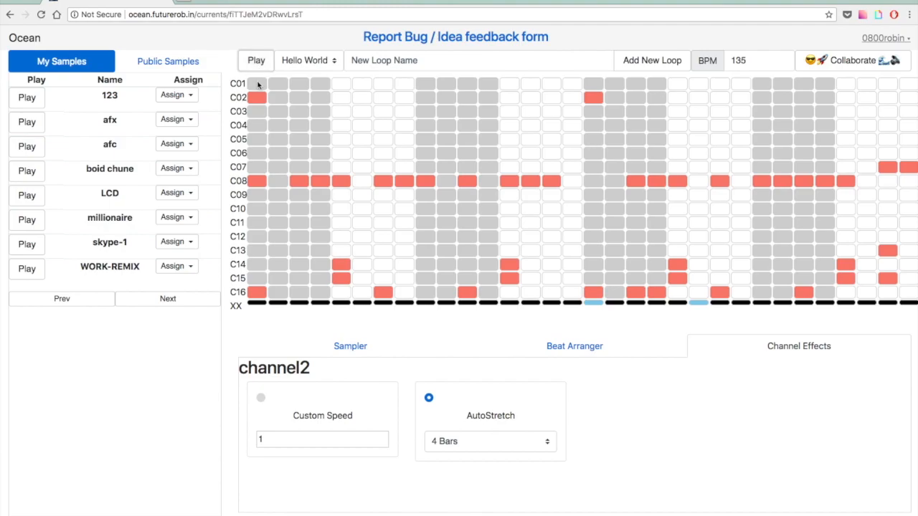
Show channel1's effects, toggle custom speed back to AutoStretch, and list the Public Samples.
left_click(258, 85)
left_click(260, 398)
left_click(431, 397)
left_click(168, 63)
left_click(169, 63)
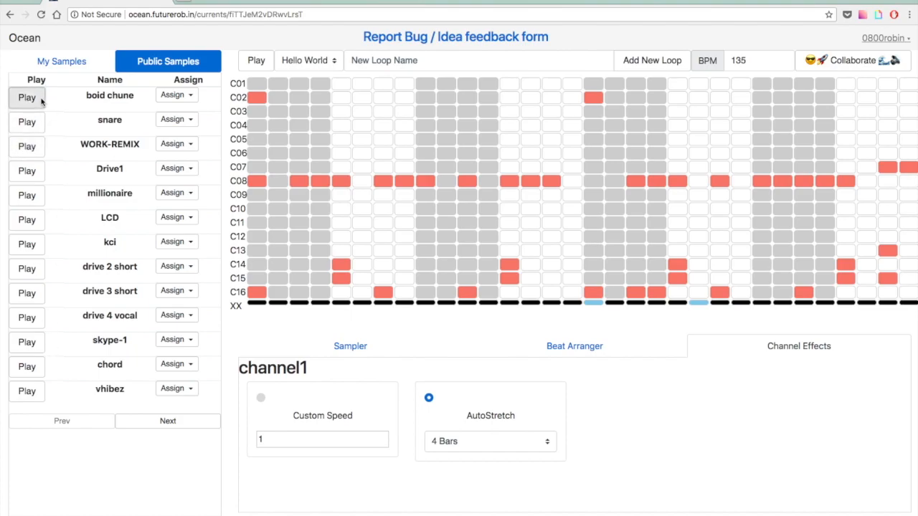
Assign the 'boid chune' sample to channel C1, add its first-step beat, and play.
left_click(185, 98)
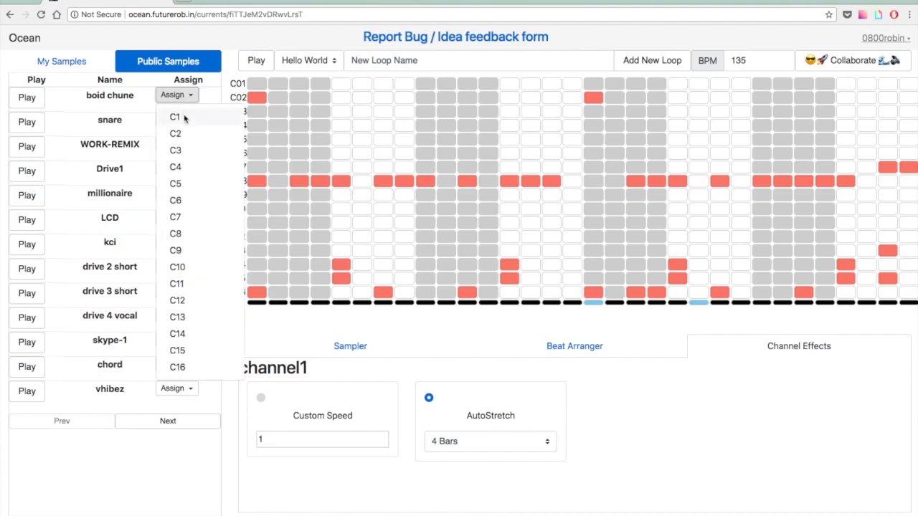
left_click(184, 117)
left_click(255, 85)
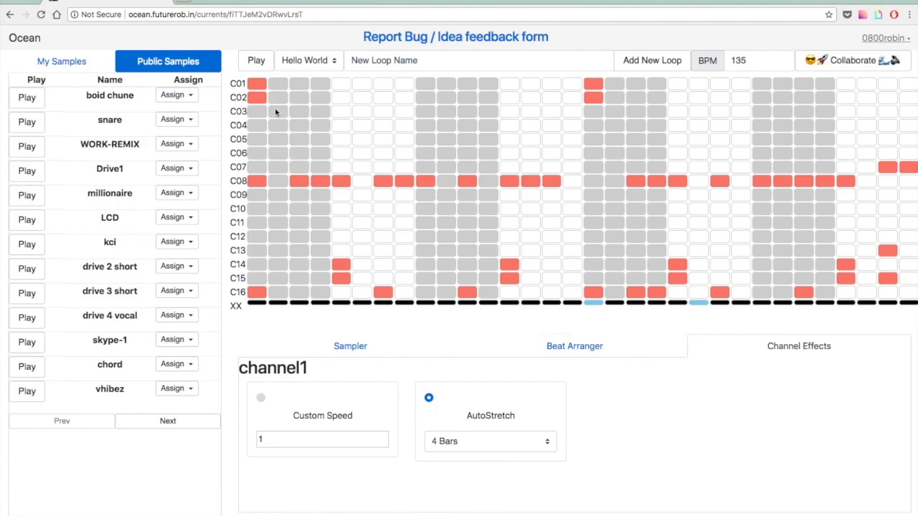
left_click(255, 62)
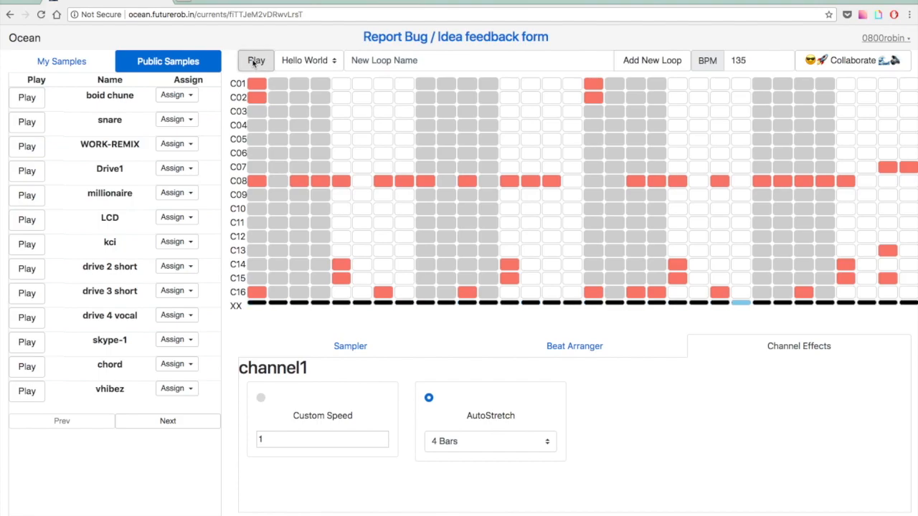
Replay the beat and add two more hits to the C02 row.
left_click(743, 60)
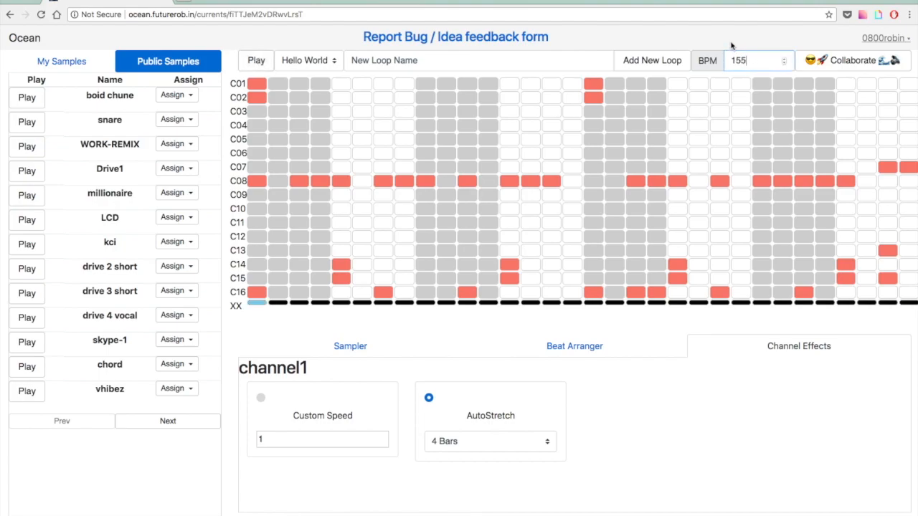
left_click(256, 62)
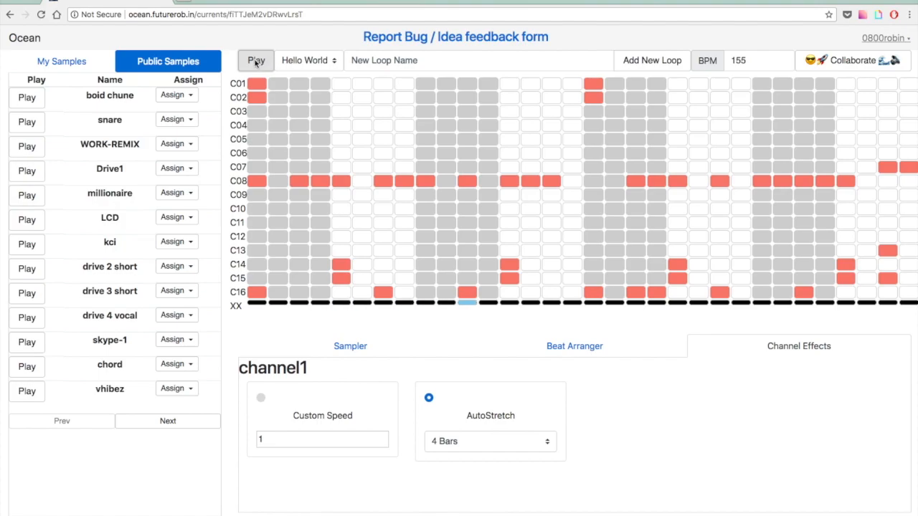
left_click(552, 98)
left_click(888, 99)
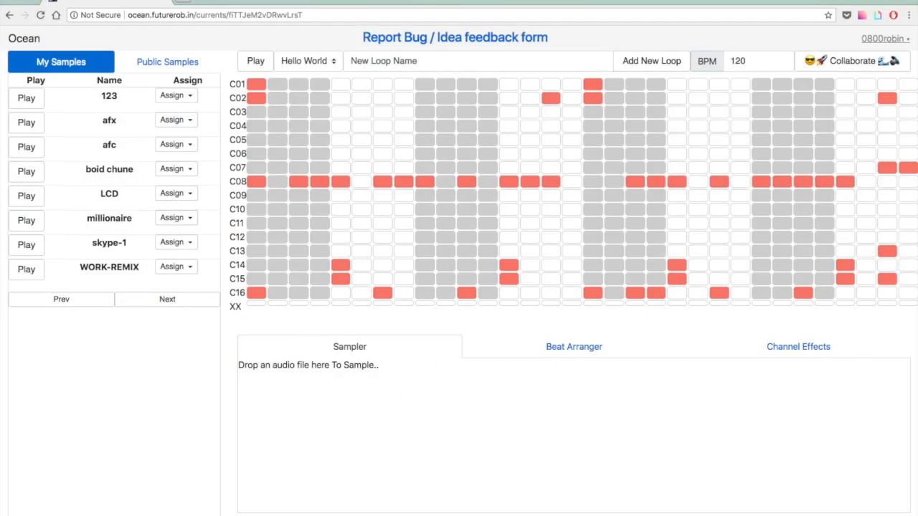
Drop an audio recording into the Sampler and zoom in on its waveform.
left_click_drag(406, 513, 405, 405)
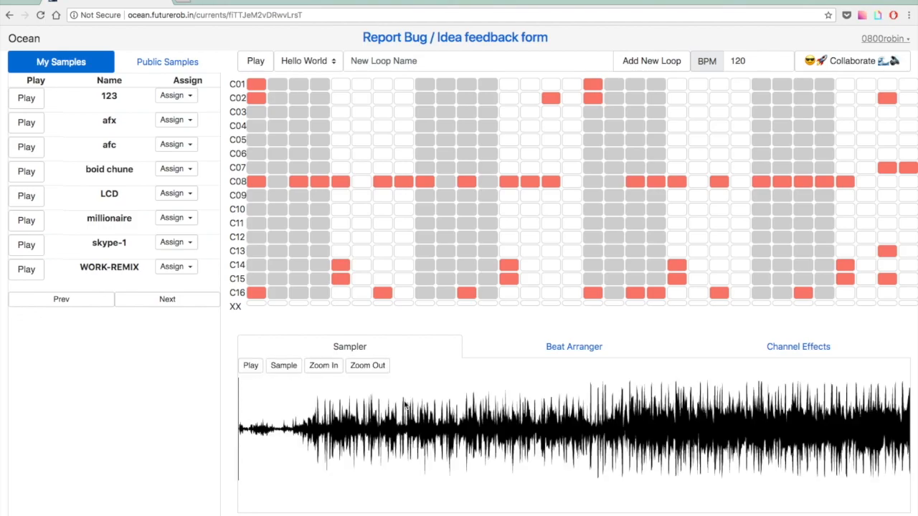
left_click(320, 367)
left_click(366, 368)
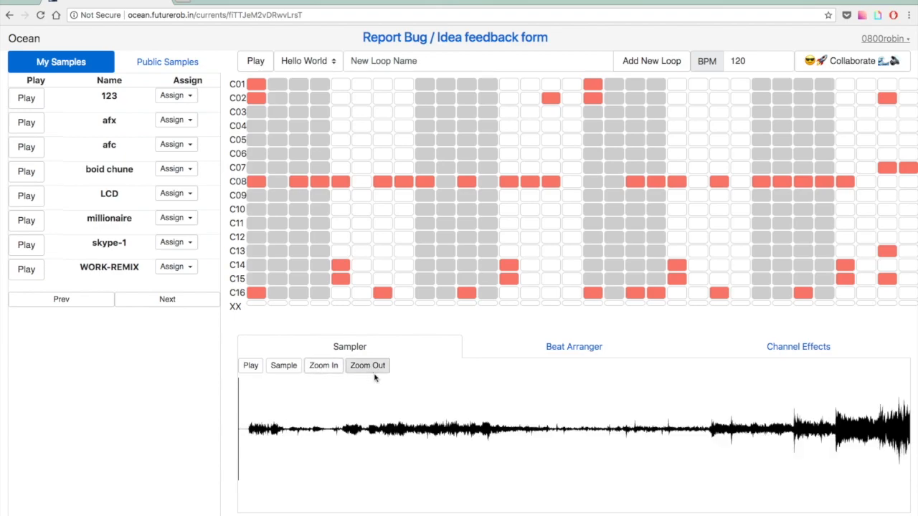
left_click(323, 367)
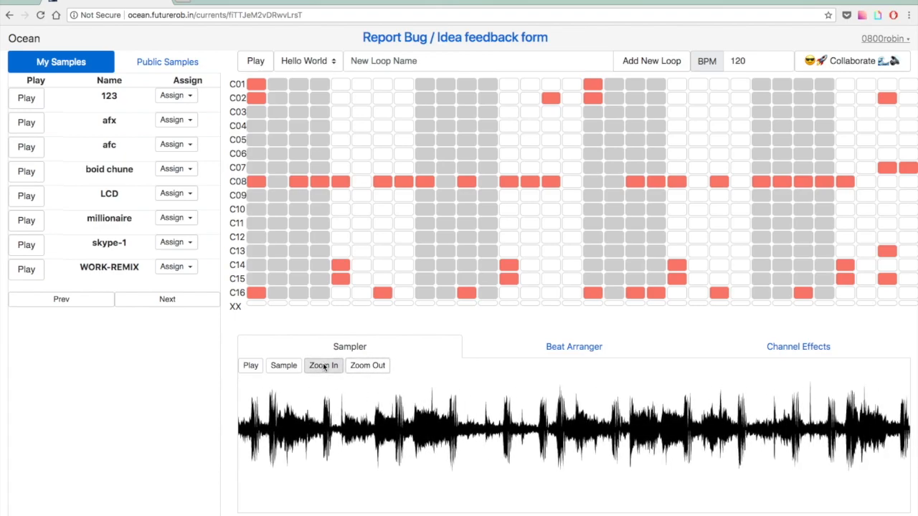
scroll(455, 436, "right", 10)
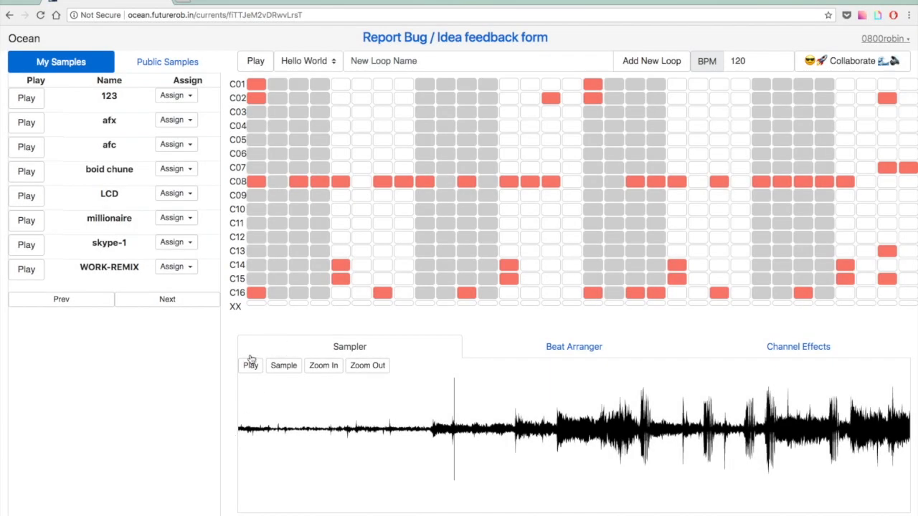
left_click(249, 364)
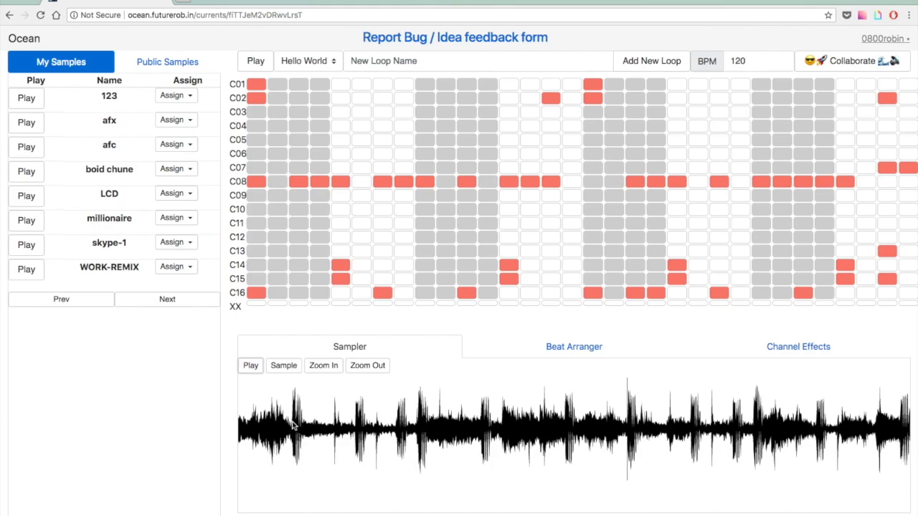
Select a roughly three-second region from near 0:07, widen it slightly, and audition it.
left_click_drag(292, 425, 623, 430)
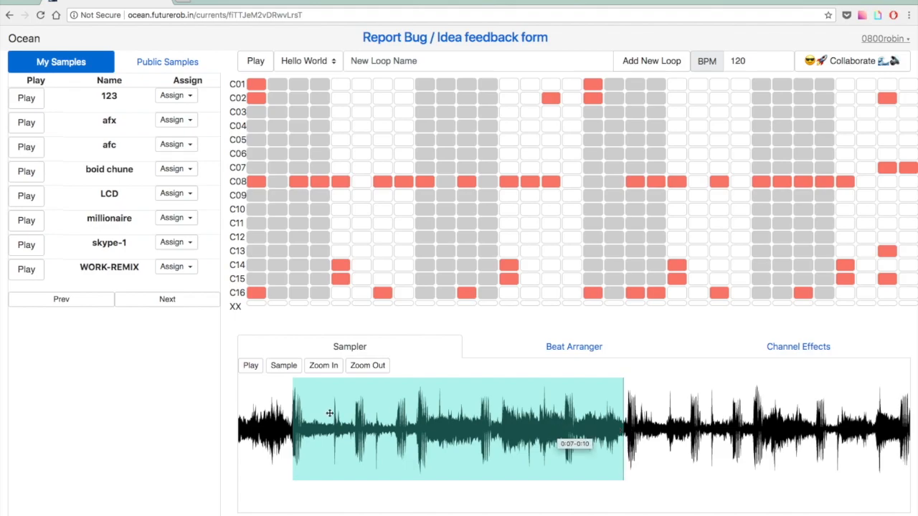
left_click(284, 424)
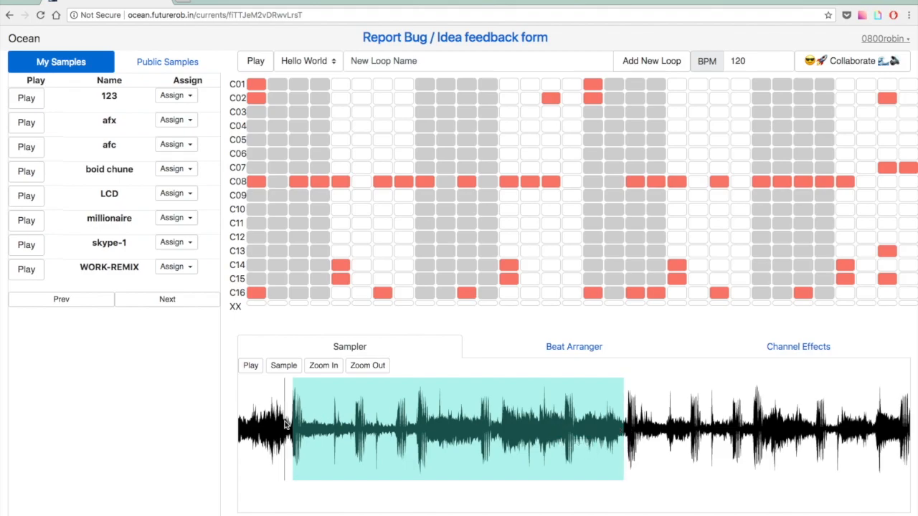
left_click(250, 365)
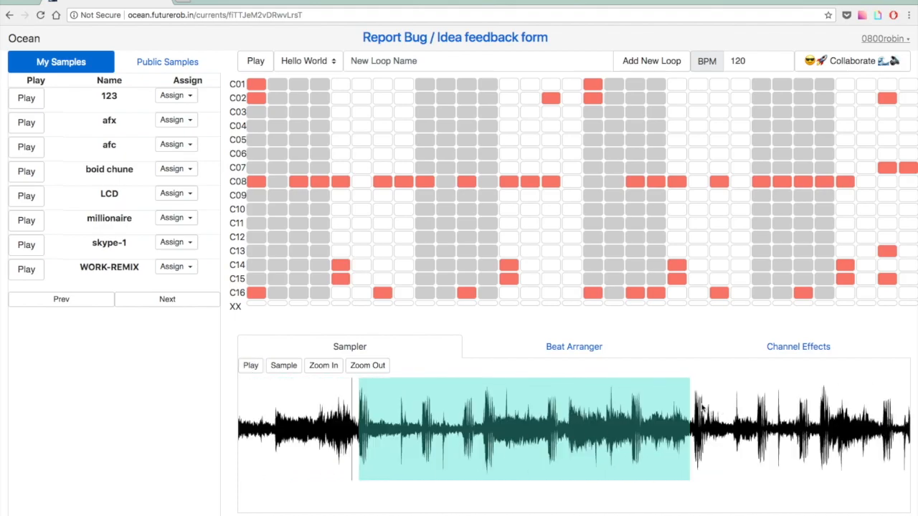
left_click_drag(692, 403, 695, 403)
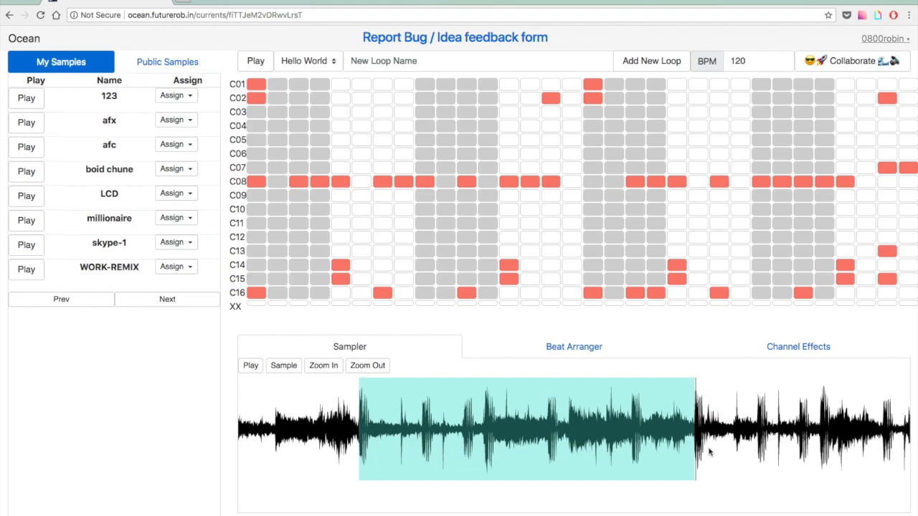
left_click(355, 428)
left_click(250, 366)
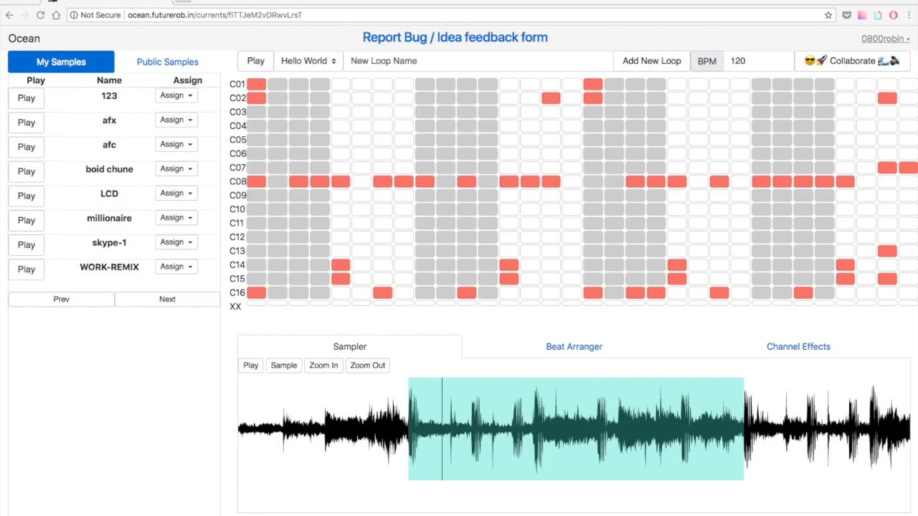
Save the marked region as a new sample named 'skeppy' and upload it to My Samples.
left_click(282, 369)
left_click(325, 387)
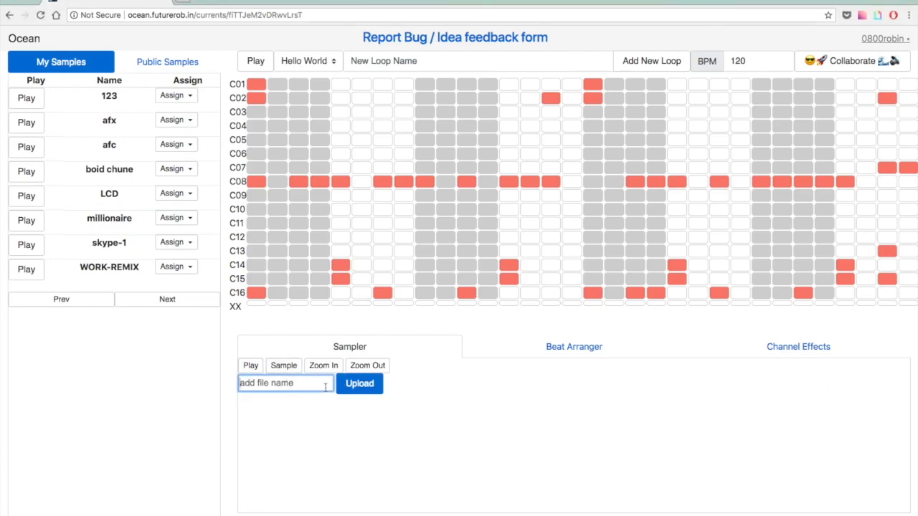
type("skeppy")
left_click(351, 388)
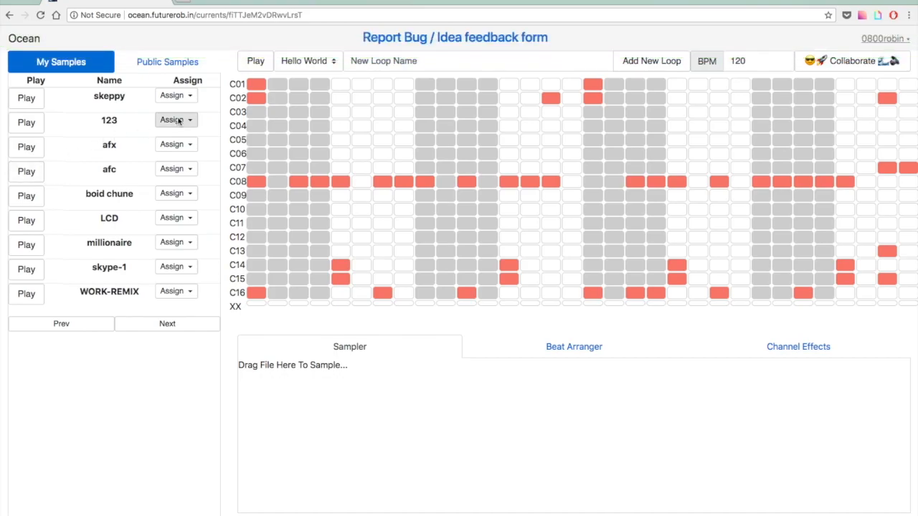
left_click(187, 98)
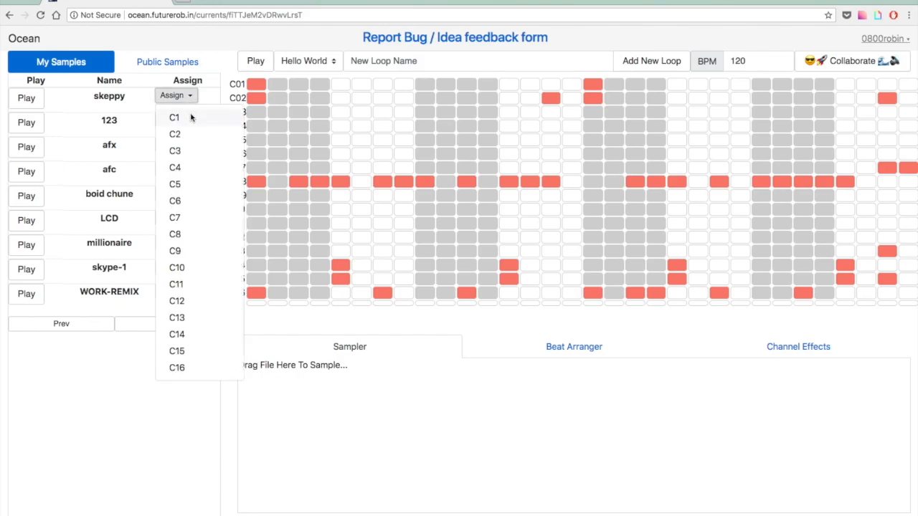
Assign skeppy to channel C1 and set its AutoStretch to 8 Bars.
left_click(191, 117)
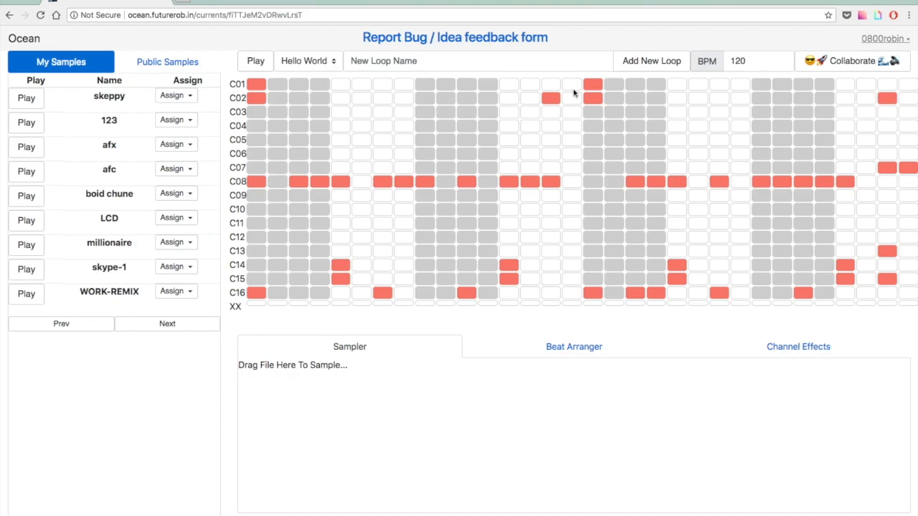
left_click(777, 349)
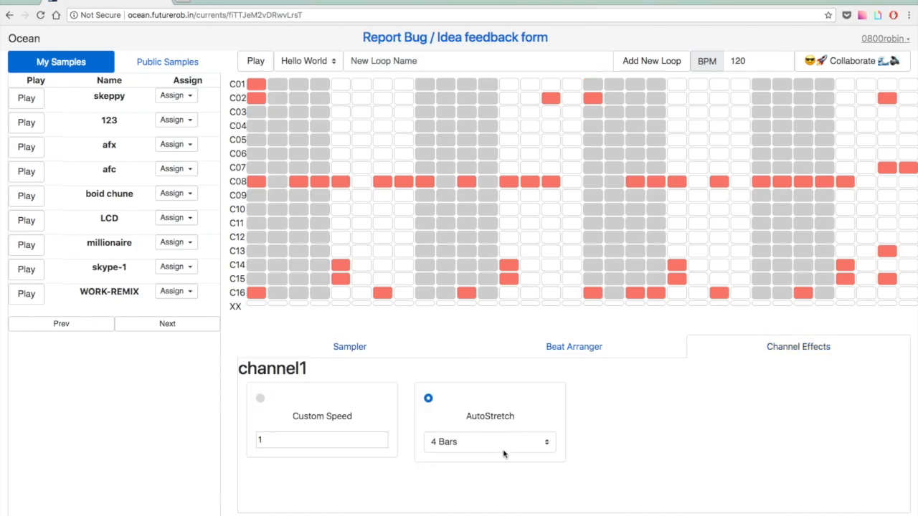
left_click(508, 449)
left_click(507, 454)
Play the beat with the stretched sample, restart it, then stop playback.
left_click(257, 65)
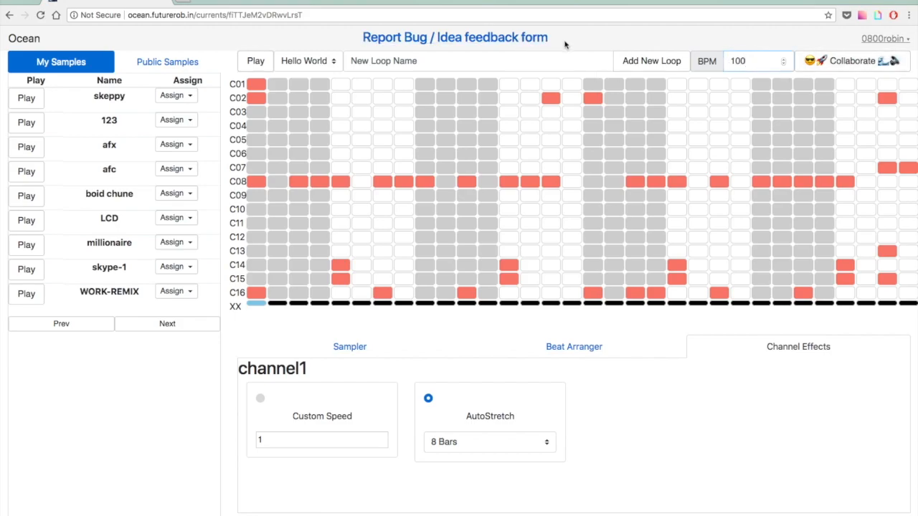
left_click(258, 62)
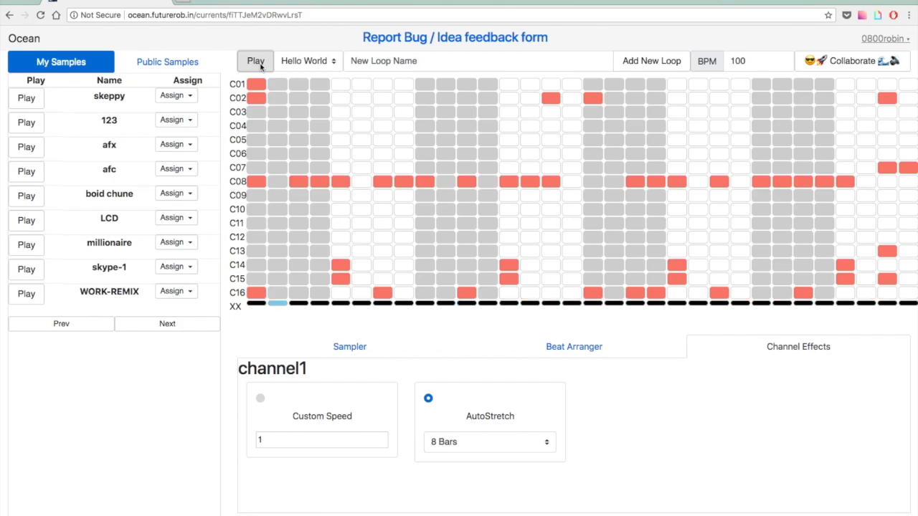
left_click(261, 66)
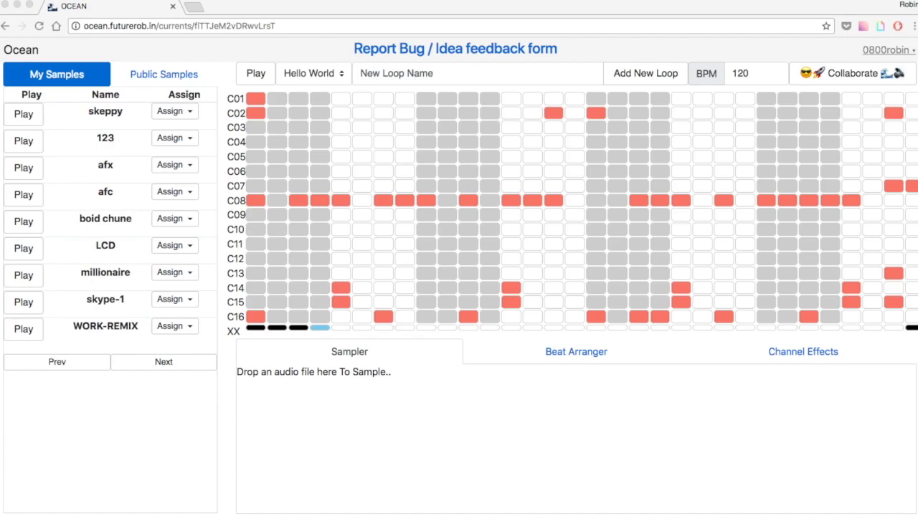
Load a drum recording into the Sampler, zoom in on its waveform and listen to it.
left_click_drag(395, 515, 401, 418)
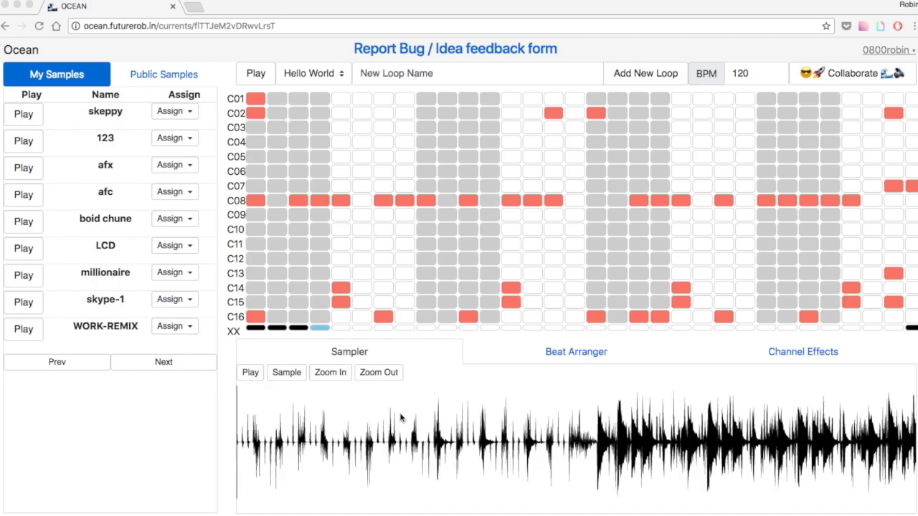
left_click(334, 373)
left_click(336, 373)
left_click(337, 372)
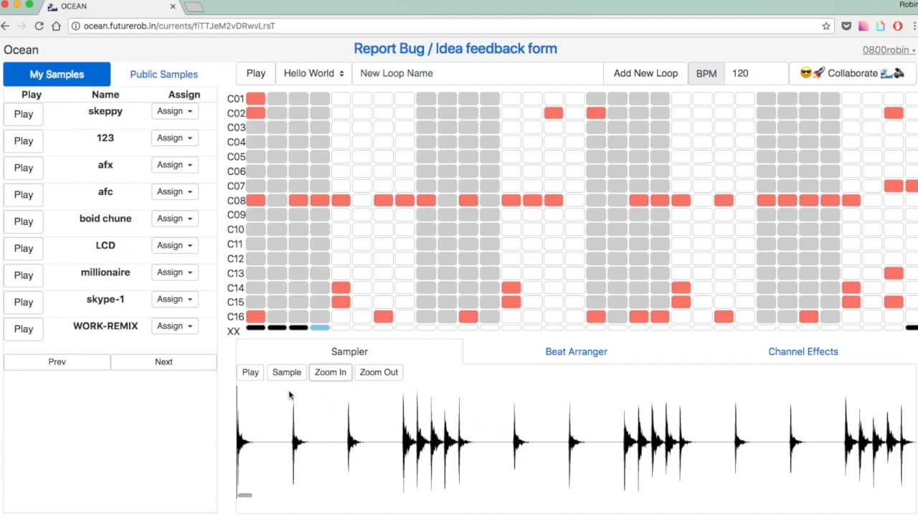
left_click(250, 372)
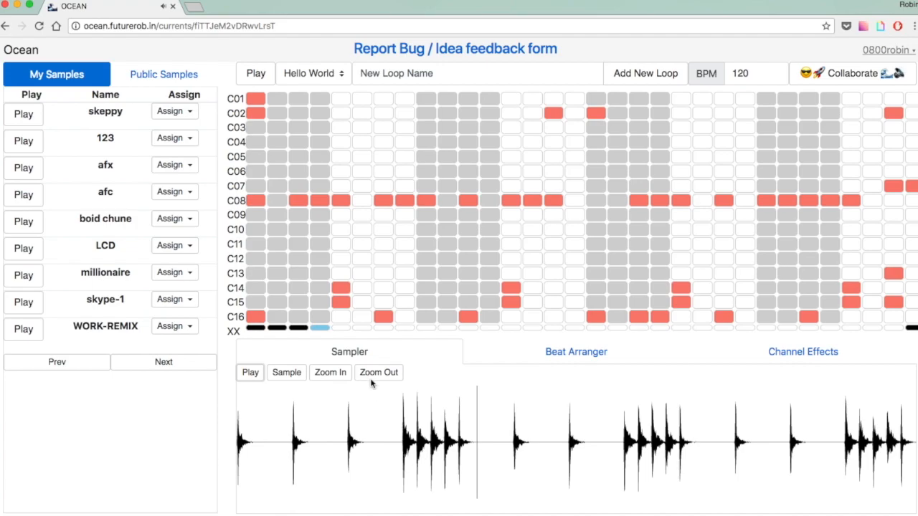
left_click(338, 379)
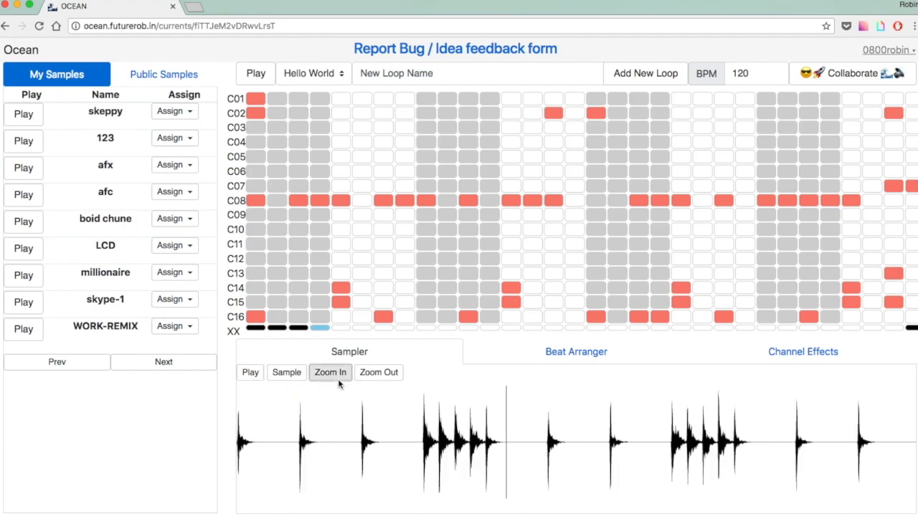
Select a single drum hit, preview it, and upload it as the sample '808-snare'.
left_click_drag(439, 450, 421, 449)
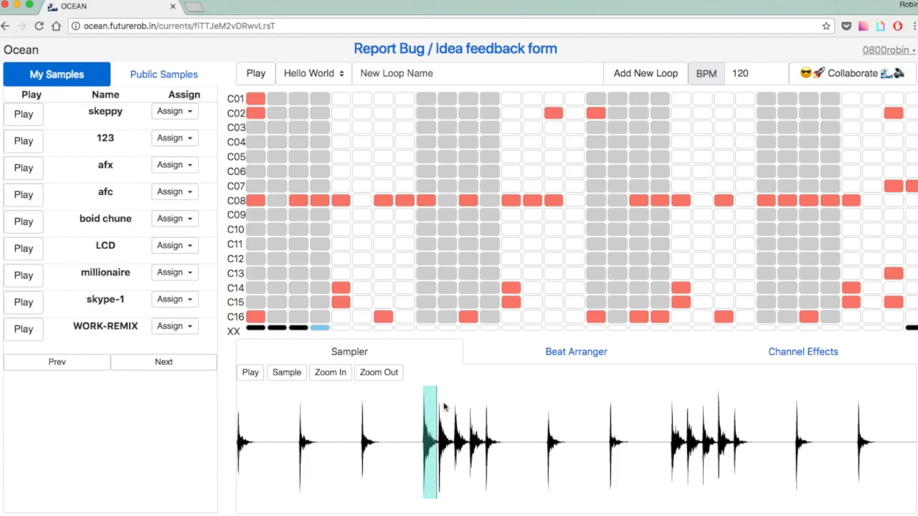
left_click(416, 442)
left_click(249, 373)
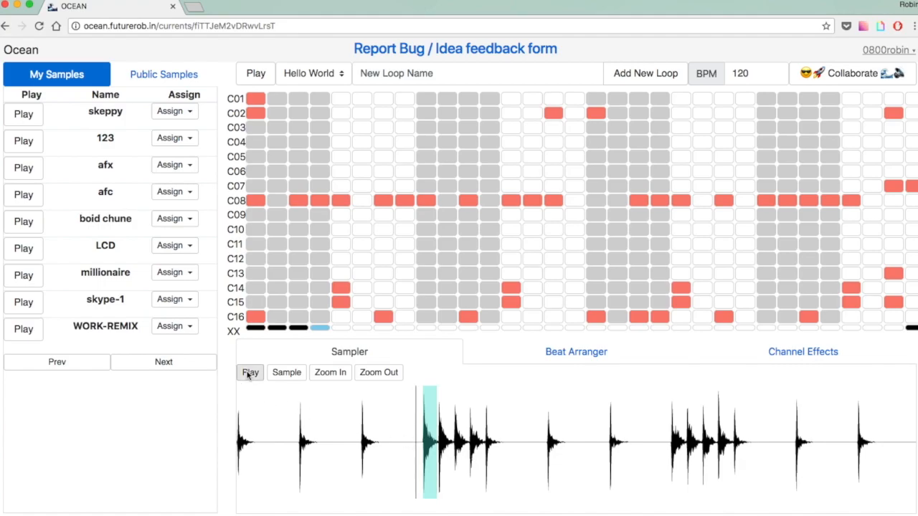
left_click(285, 373)
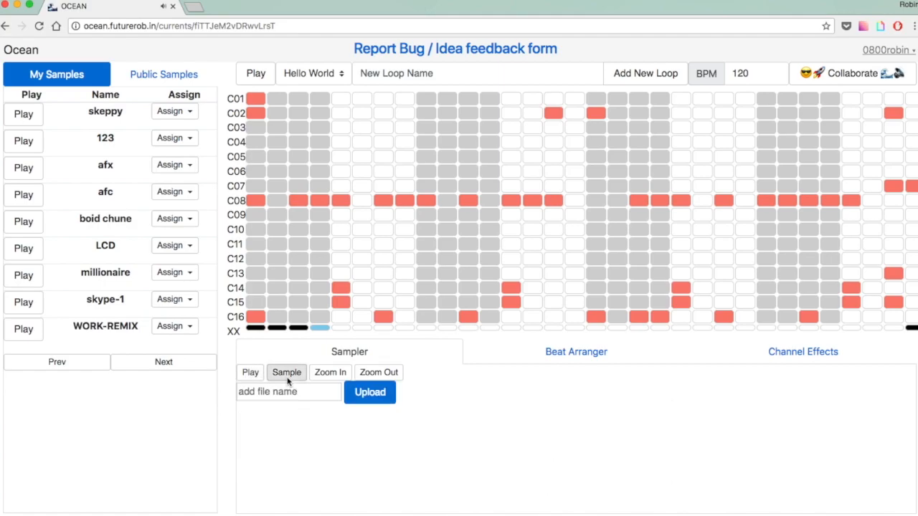
type("808-snare")
left_click(369, 406)
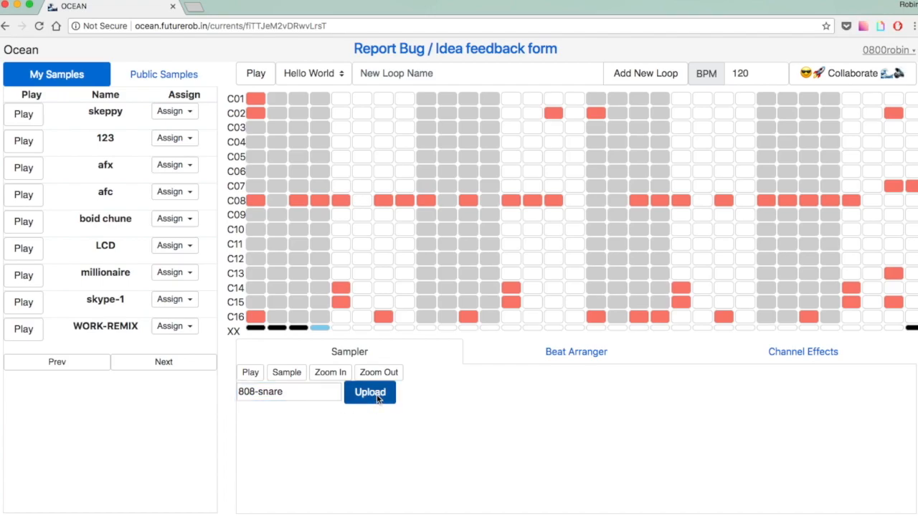
left_click(172, 111)
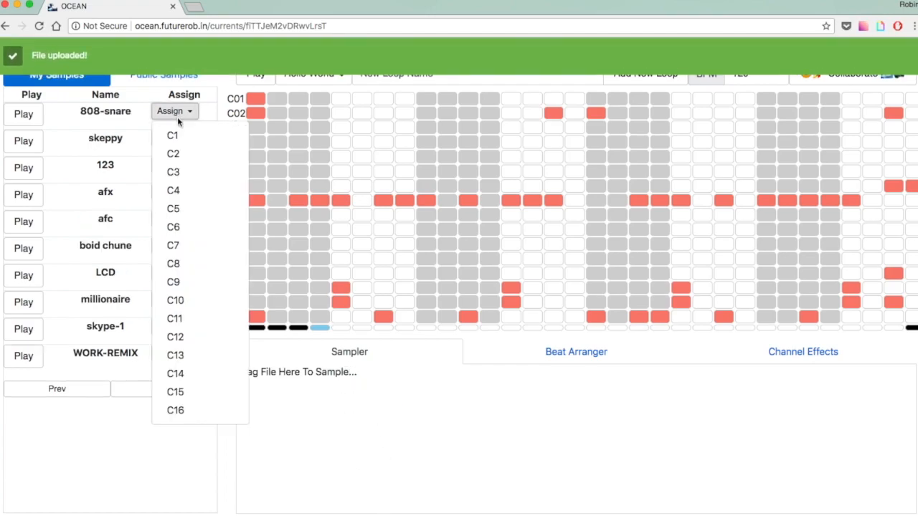
Assign 808-snare to channel C15 and clear the custom speed value in the channel effect settings.
left_click(210, 388)
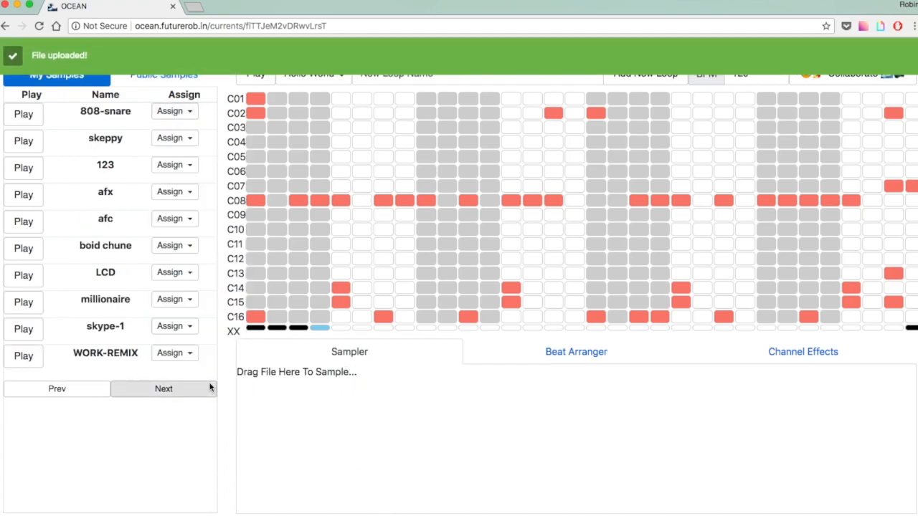
left_click(831, 362)
left_click(299, 453)
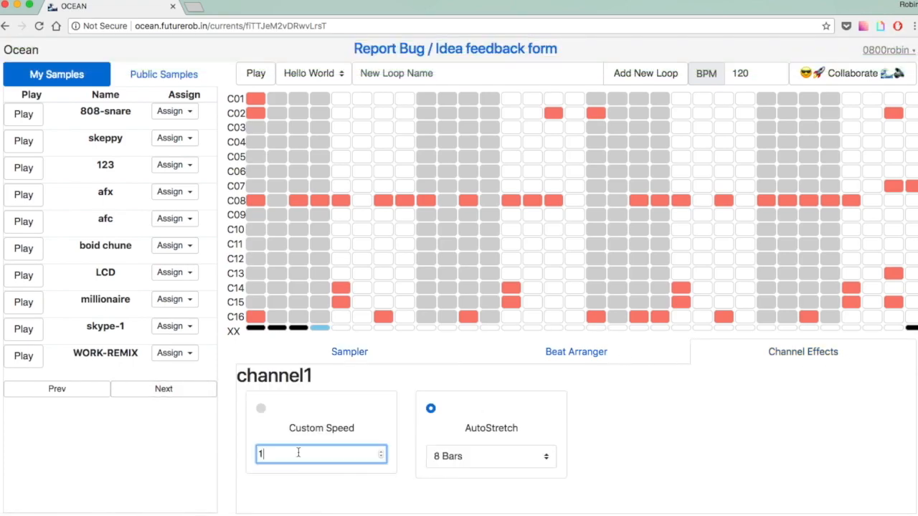
left_click(260, 408)
left_click(279, 453)
left_click(347, 304)
left_click(296, 454)
key("BackSpace")
Play the loop and add five more beats to the C15 row in the later bars.
left_click(402, 421)
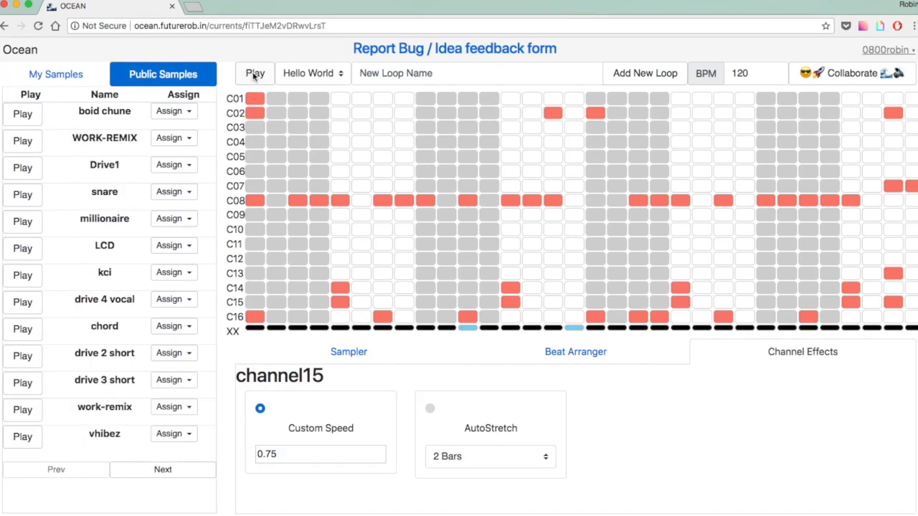
left_click(255, 75)
left_click(573, 303)
left_click(616, 304)
left_click(744, 305)
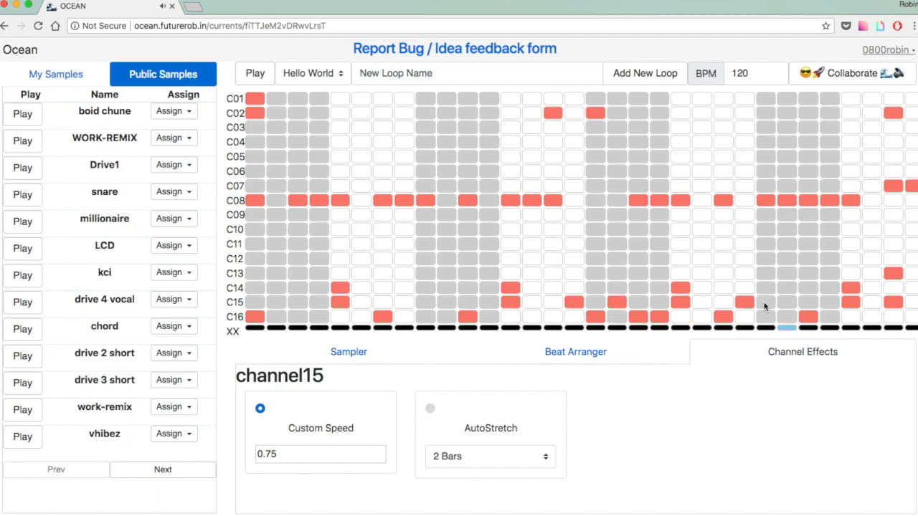
left_click(786, 302)
left_click(808, 301)
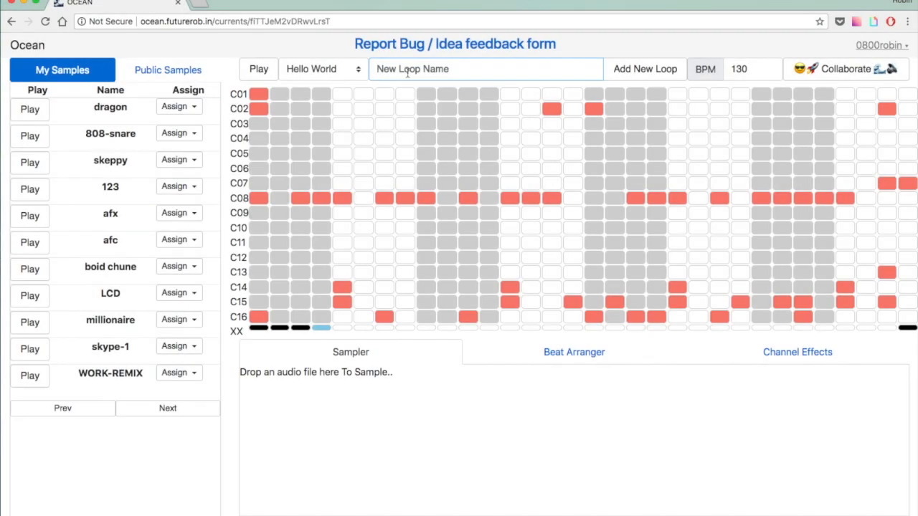
Create a new loop named 'yeah 123'.
left_click(412, 85)
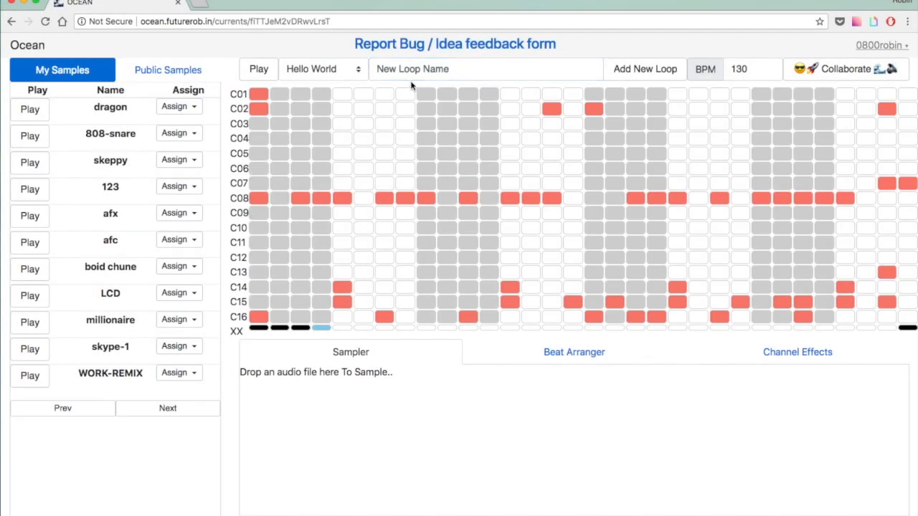
left_click(416, 70)
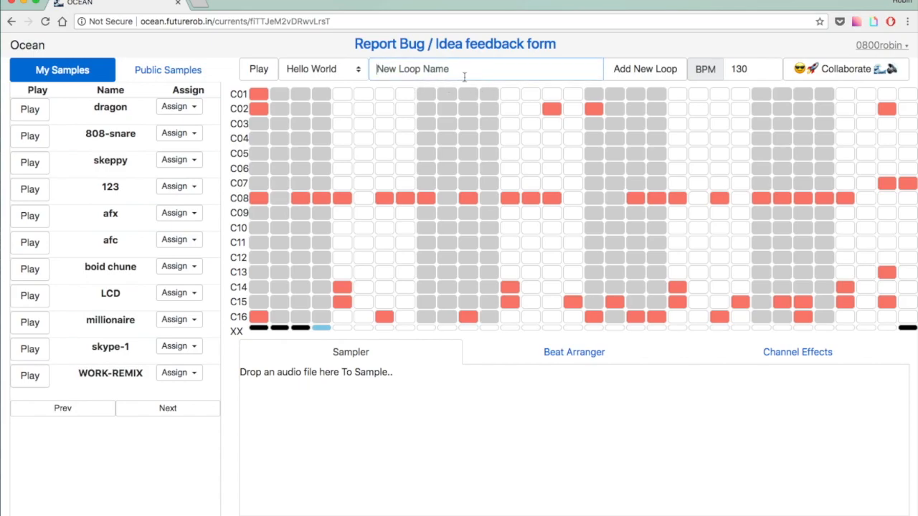
type("yeah 123")
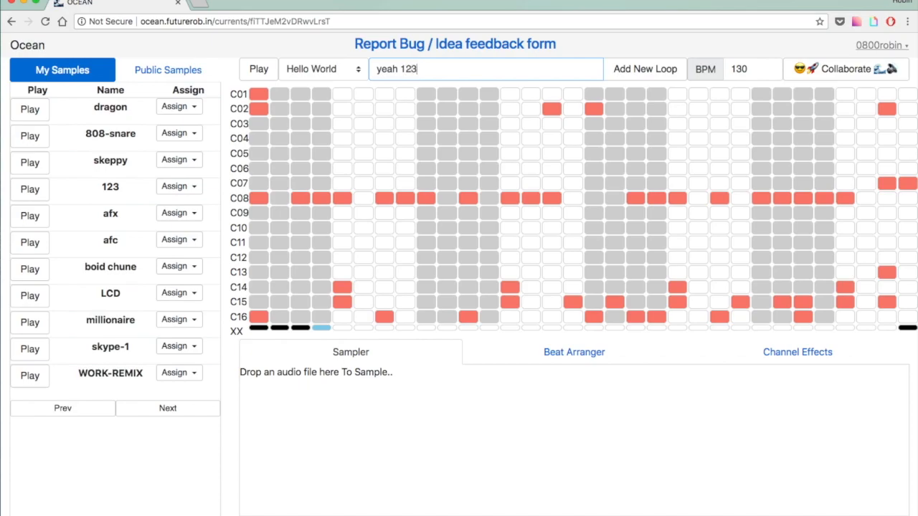
left_click(656, 69)
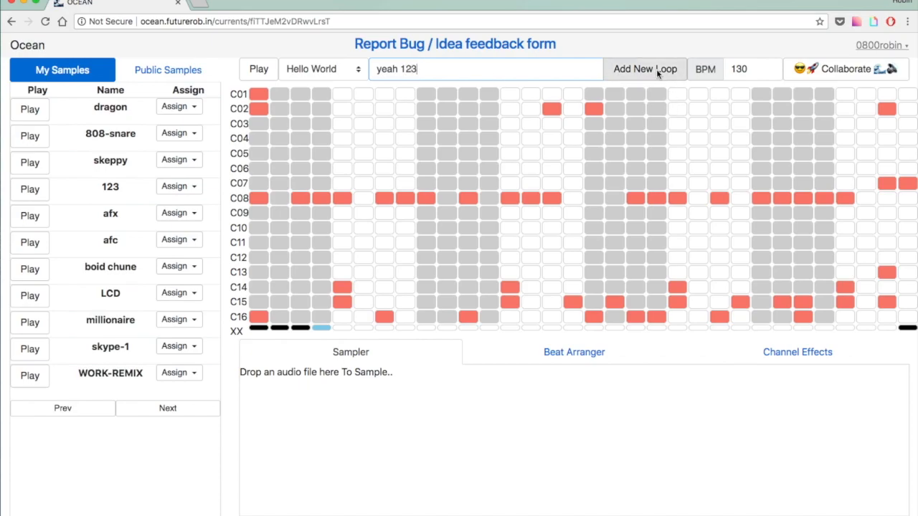
Switch between the saved loops, ending on the 'yeah 123' loop.
left_click(337, 72)
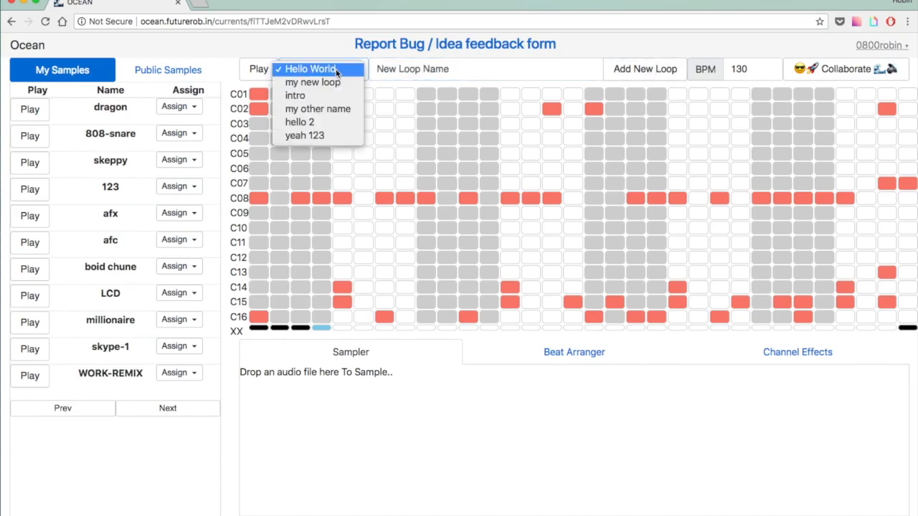
left_click(316, 135)
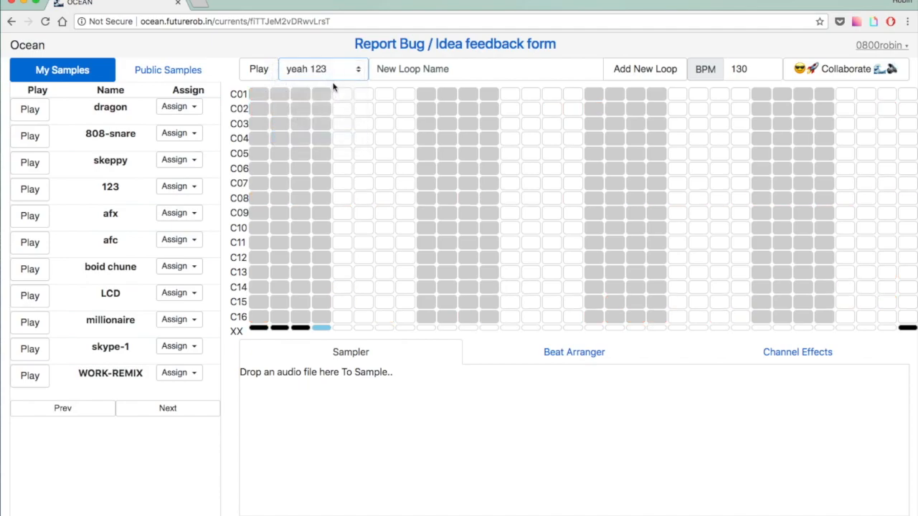
left_click(333, 76)
left_click(332, 56)
left_click(334, 69)
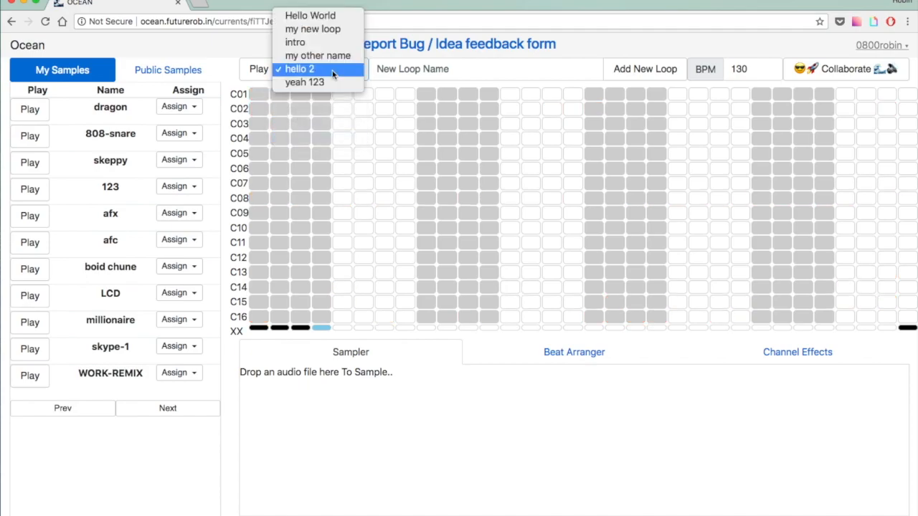
left_click(331, 83)
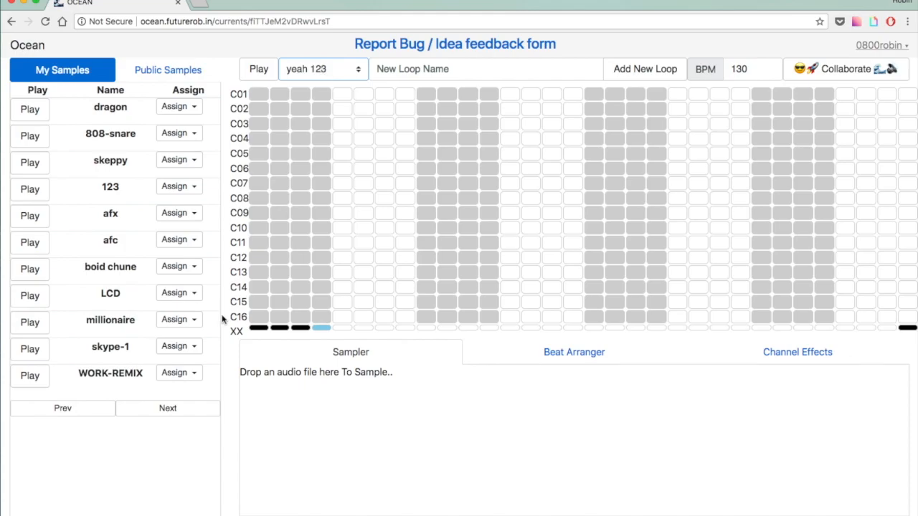
Fill in a repeating pattern of beats on rows C14, C15 and C16.
left_click(258, 317)
left_click(343, 302)
left_click(343, 288)
left_click(468, 317)
left_click(510, 302)
left_click(510, 288)
left_click(594, 317)
left_click(677, 302)
left_click(677, 287)
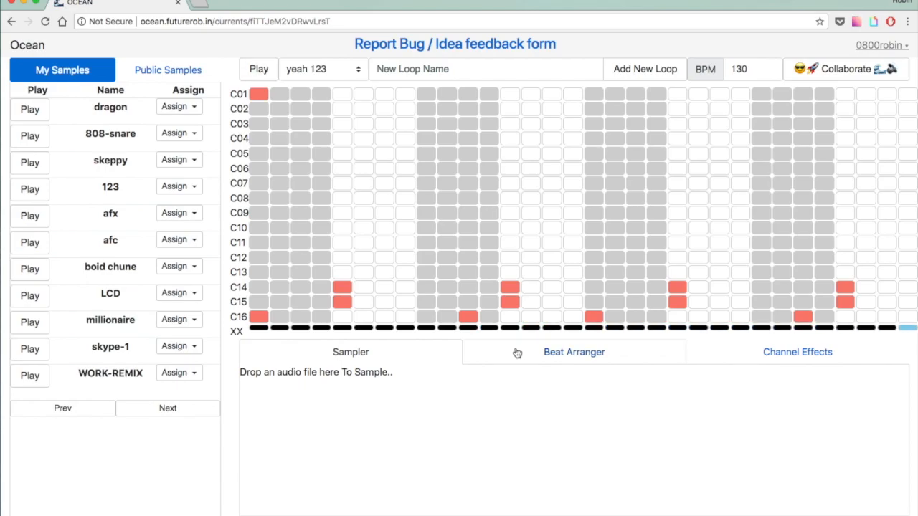
In the Beat Arranger, keep intro with count 1 in the first slot and load intro into the grid.
left_click(517, 353)
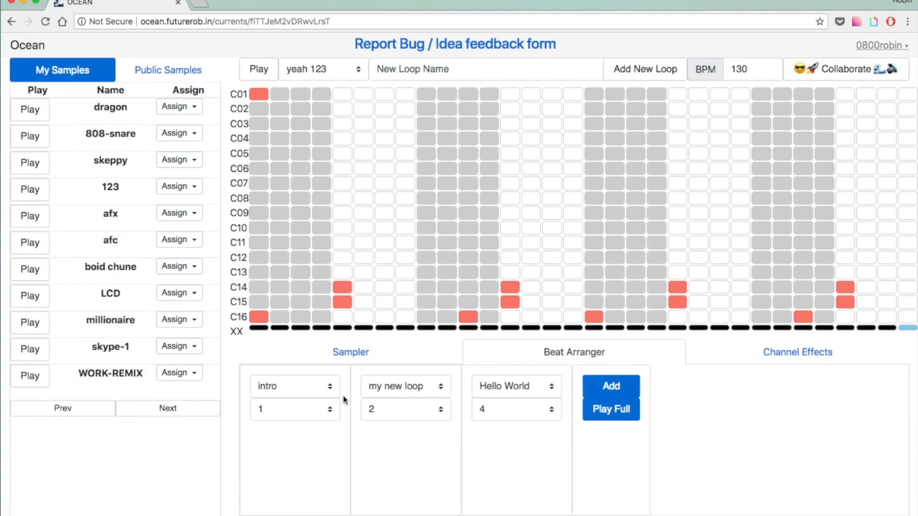
left_click(316, 394)
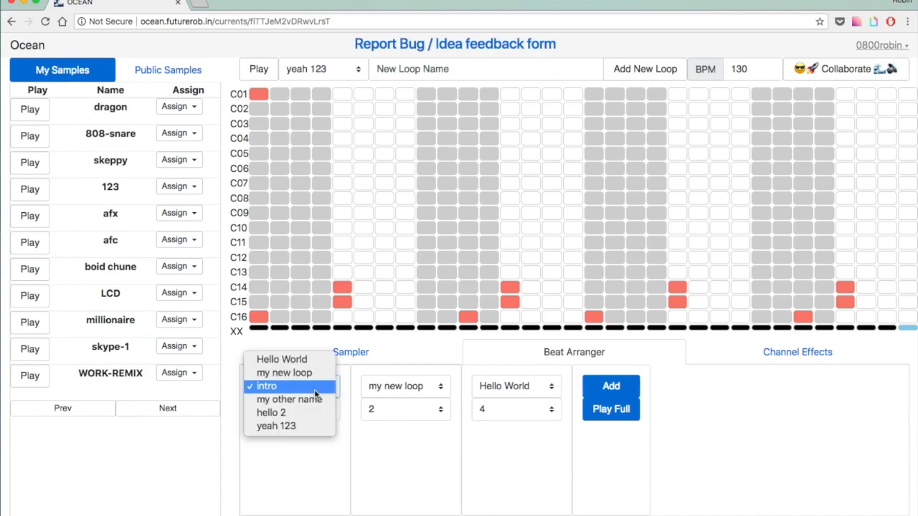
left_click(316, 394)
left_click(321, 411)
left_click(320, 410)
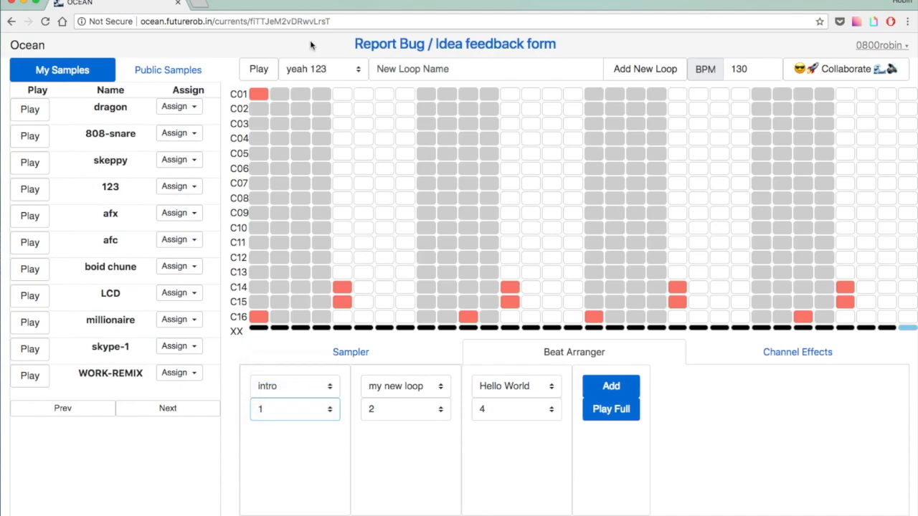
left_click(318, 69)
left_click(317, 28)
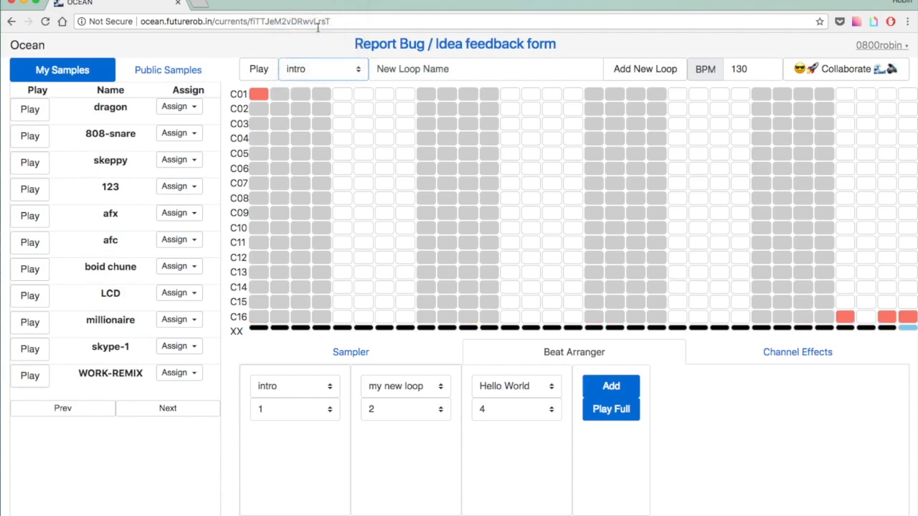
Set the second and third slots to my new loop and Hello World, then play the full song.
left_click(411, 392)
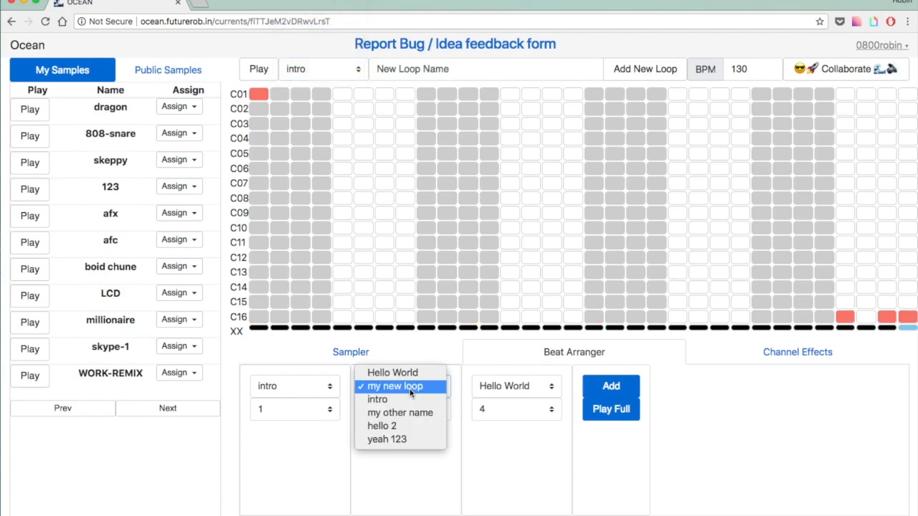
left_click(411, 392)
left_click(526, 391)
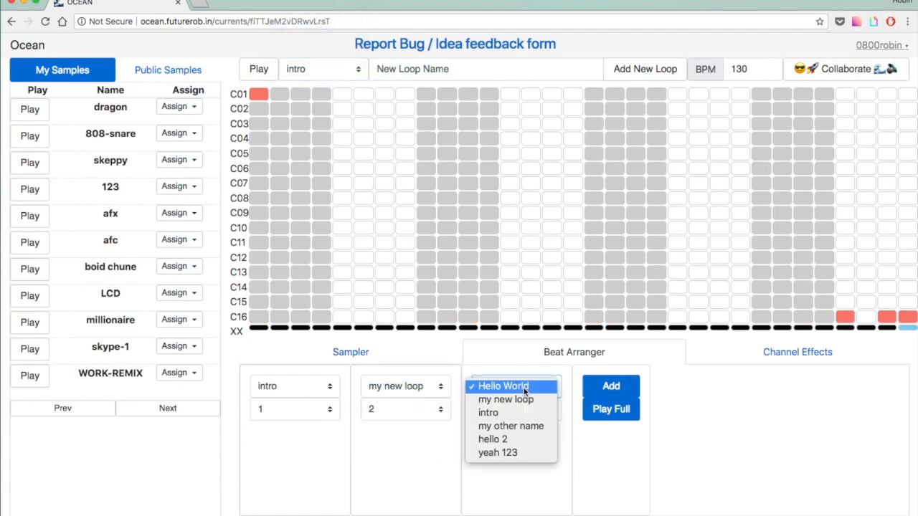
left_click(525, 391)
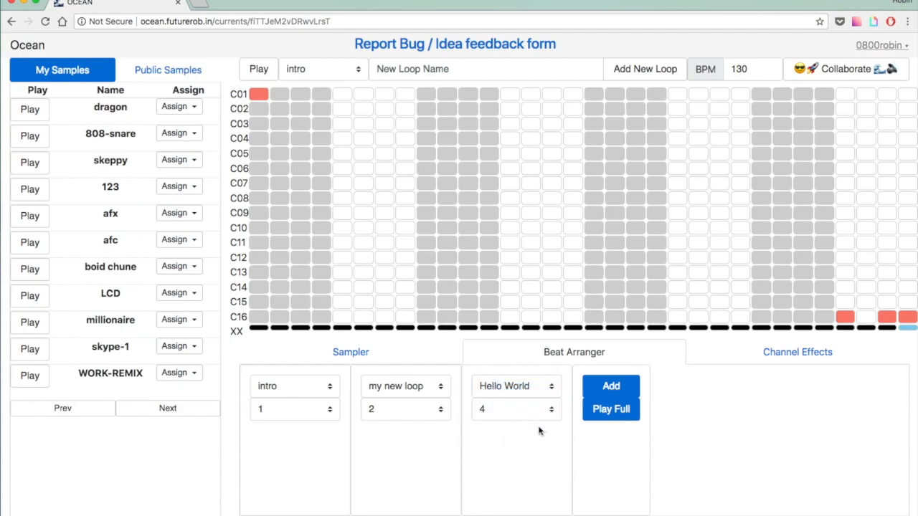
left_click(608, 421)
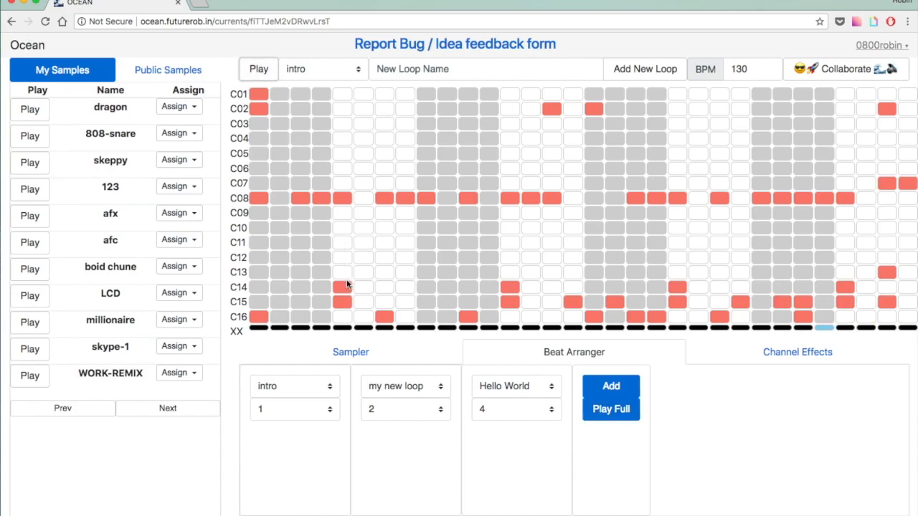
Return to the Sampler and copy the collaborative session link.
left_click(378, 364)
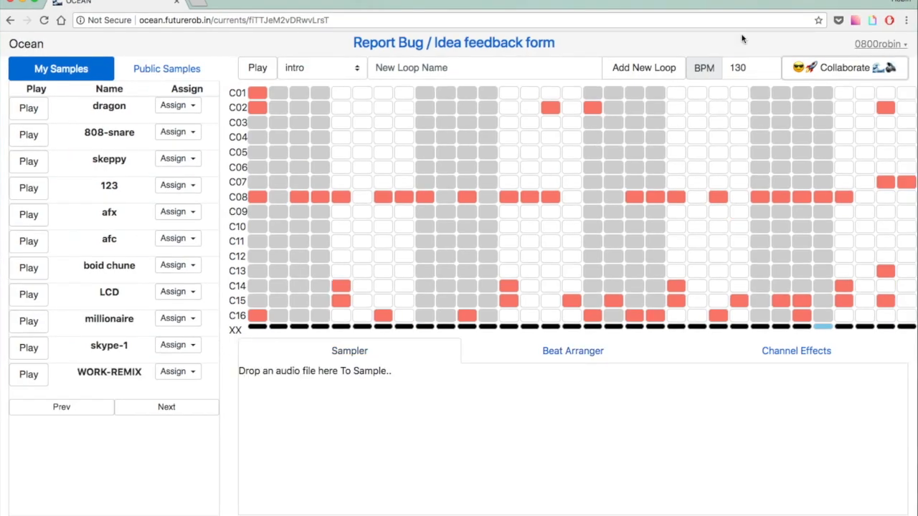
left_click(832, 69)
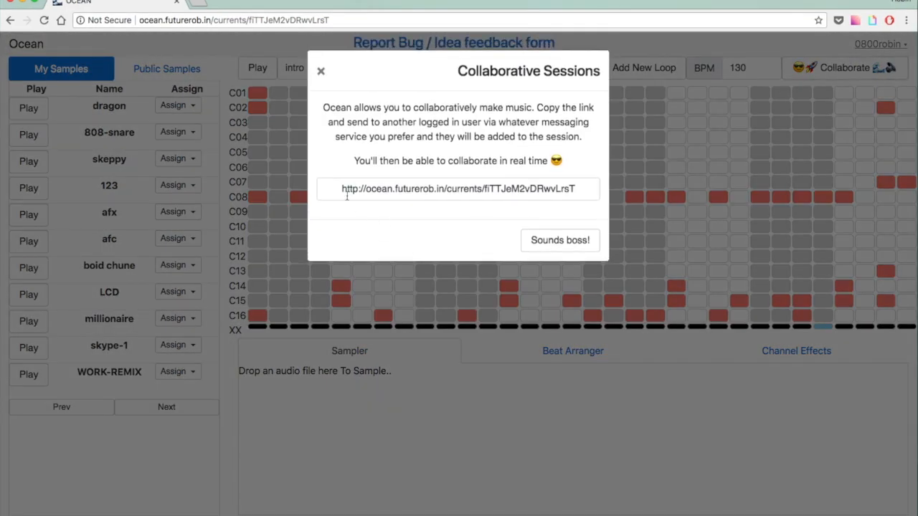
left_click_drag(342, 189, 703, 188)
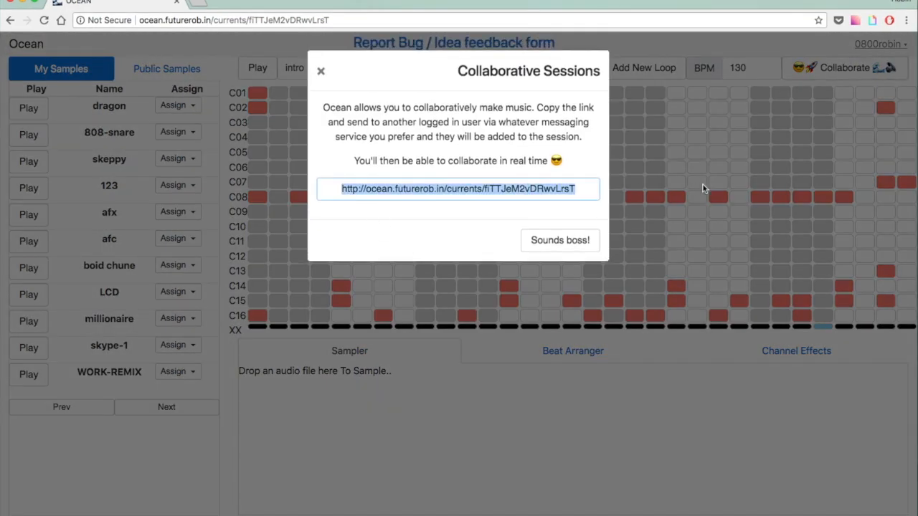
left_click(321, 74)
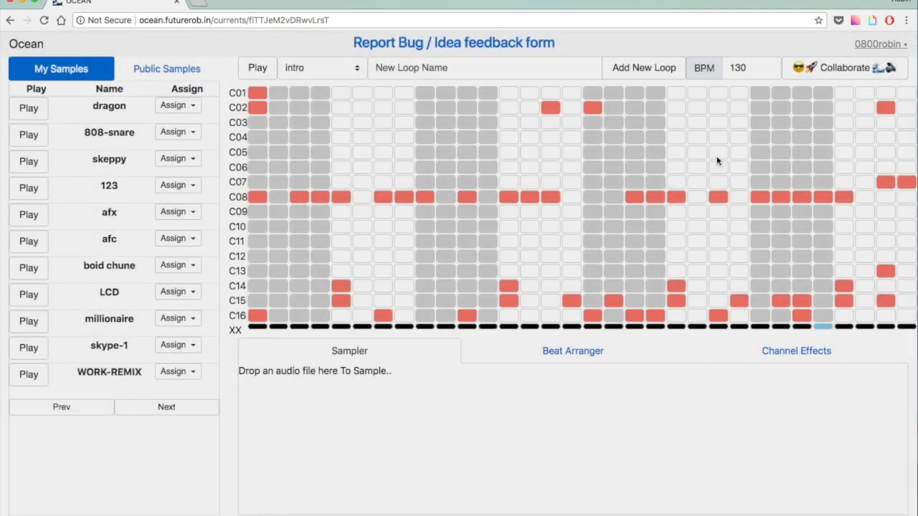
From the second browser window, add and then remove a C02 beat to test live sync.
left_click_drag(902, 332, 609, 99)
left_click(657, 208)
left_click(663, 208)
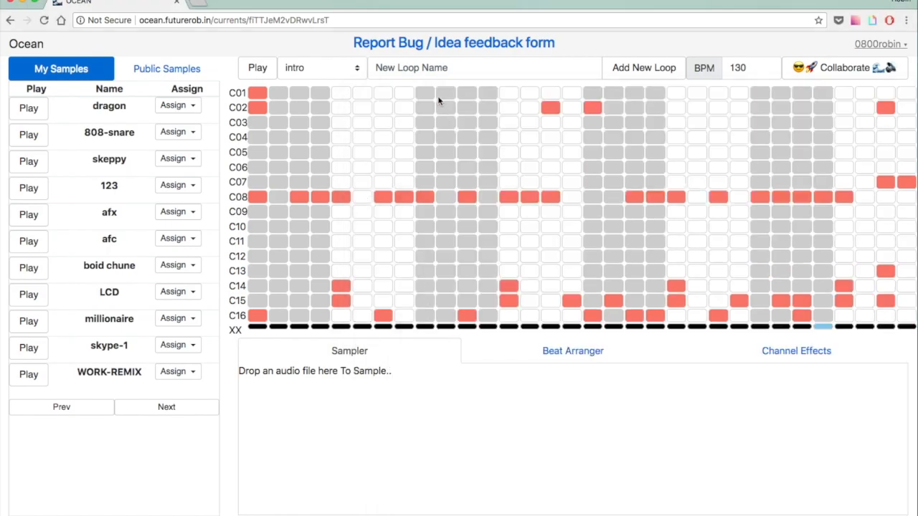
left_click(474, 46)
scroll(498, 179, "down", 5)
scroll(497, 181, "up", 5)
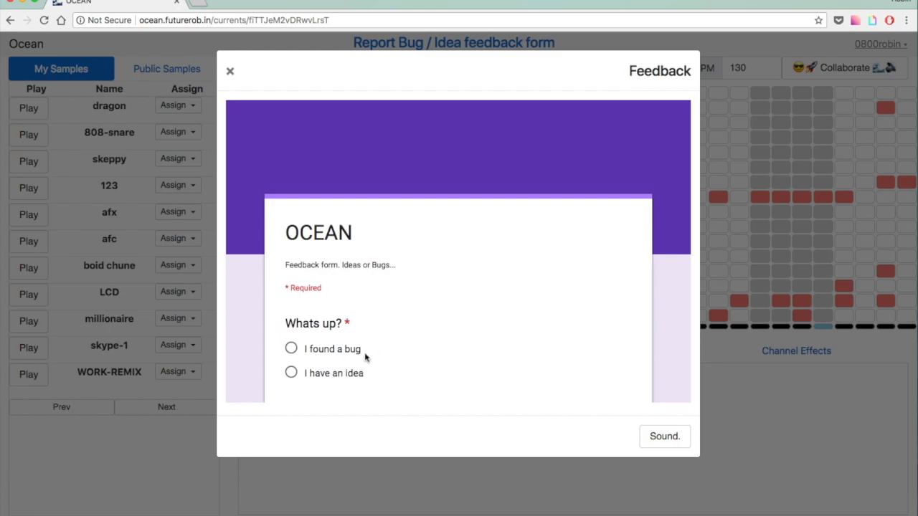
scroll(380, 355, "down", 1)
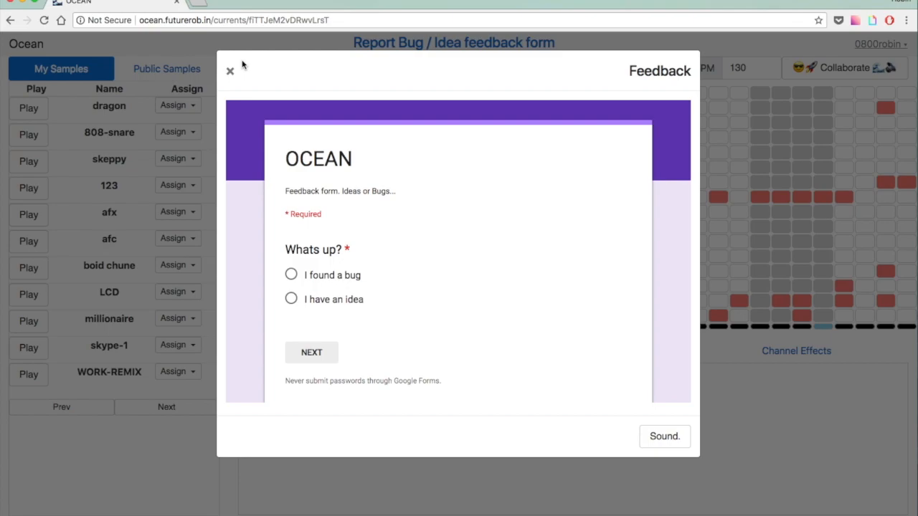
left_click(230, 74)
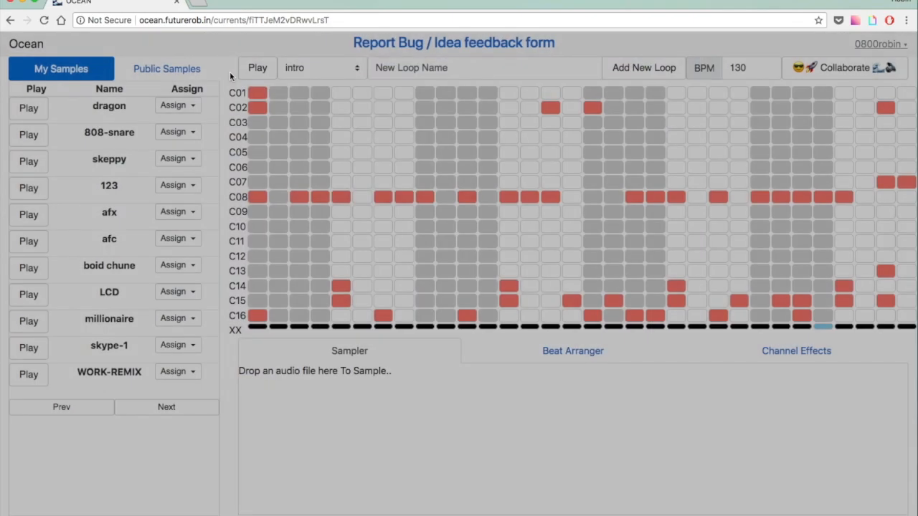